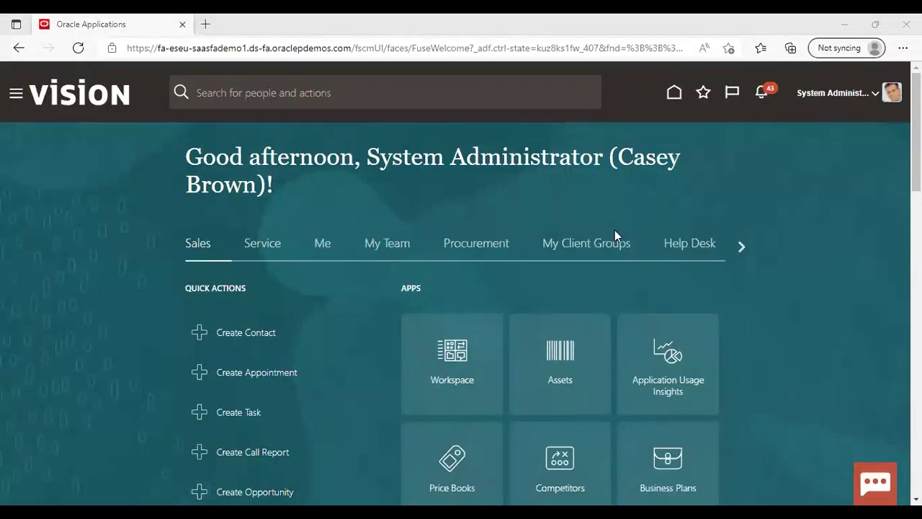
Open the Accounts Receivable work area under Receivables.
{"action": "left_click", "coordinate": [17, 94]}
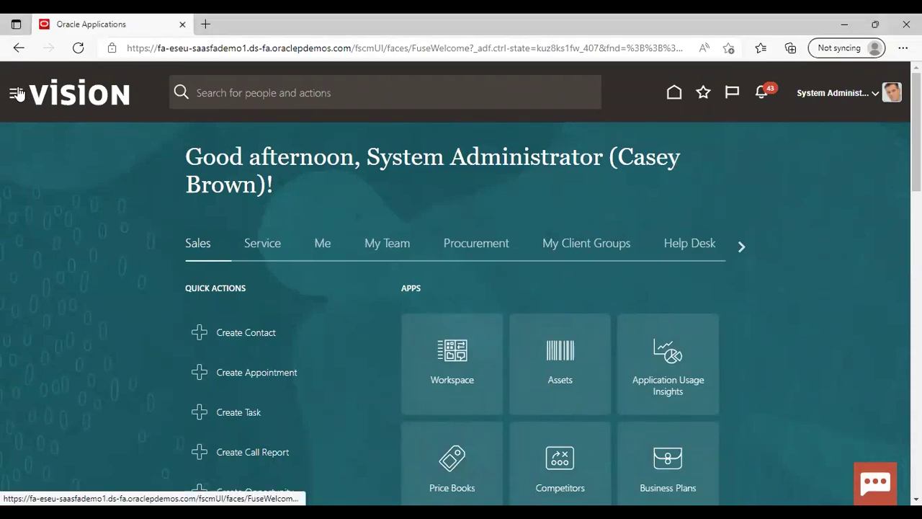
{"action": "left_click", "coordinate": [16, 94]}
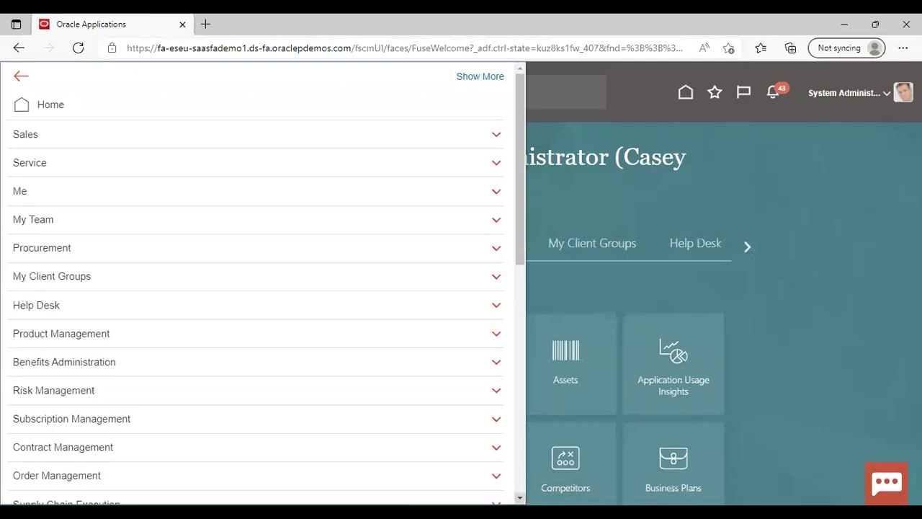
{"action": "scroll", "coordinate": [520, 498], "scroll_direction": "down", "scroll_amount": 4}
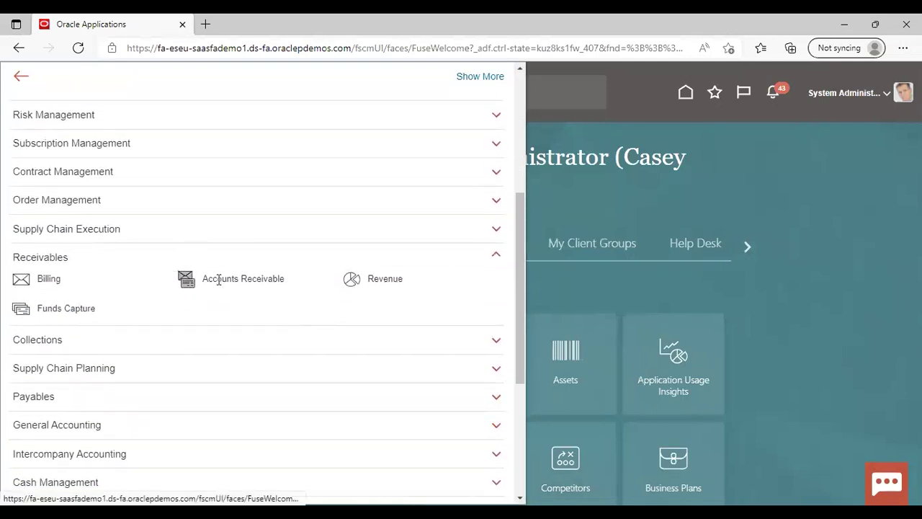
{"action": "left_click", "coordinate": [218, 281]}
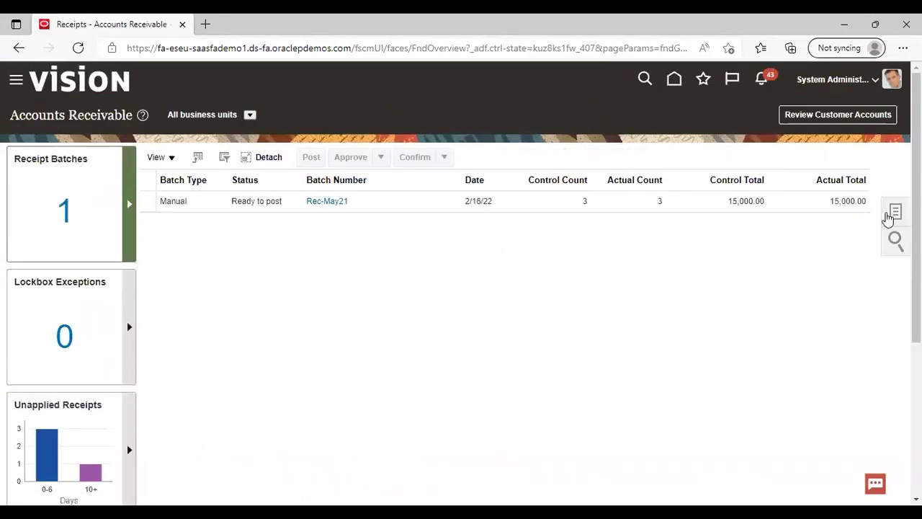
Download the Create Receipts in Spreadsheet workbook and open the newest CreateReceiptBatches file in Excel.
{"action": "left_click", "coordinate": [889, 216]}
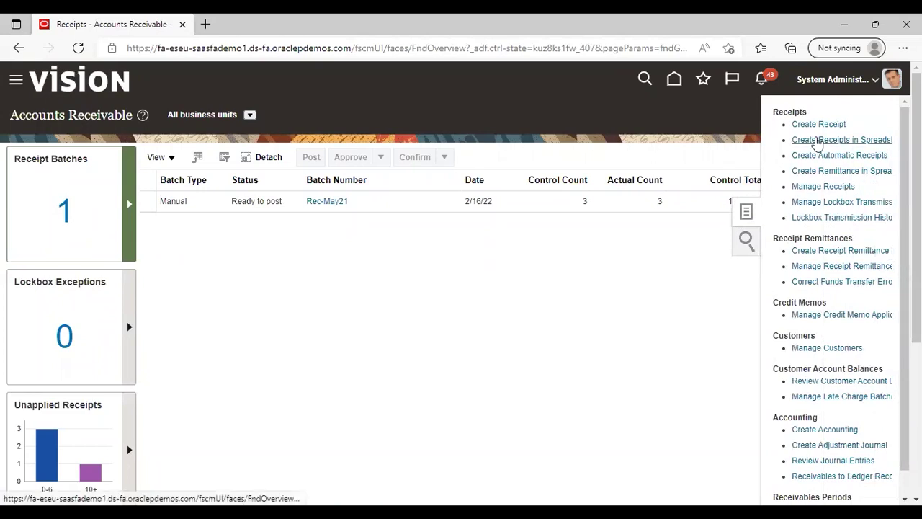
{"action": "left_click", "coordinate": [816, 141]}
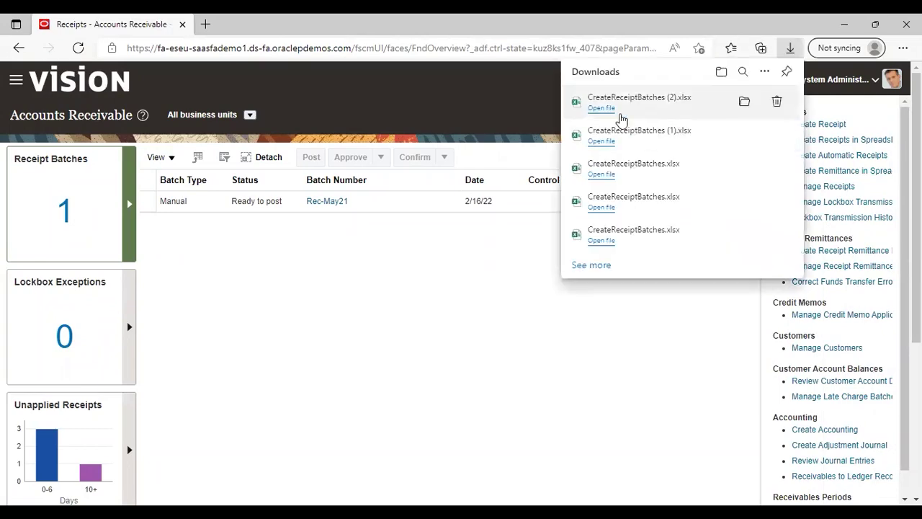
{"action": "left_click", "coordinate": [608, 108]}
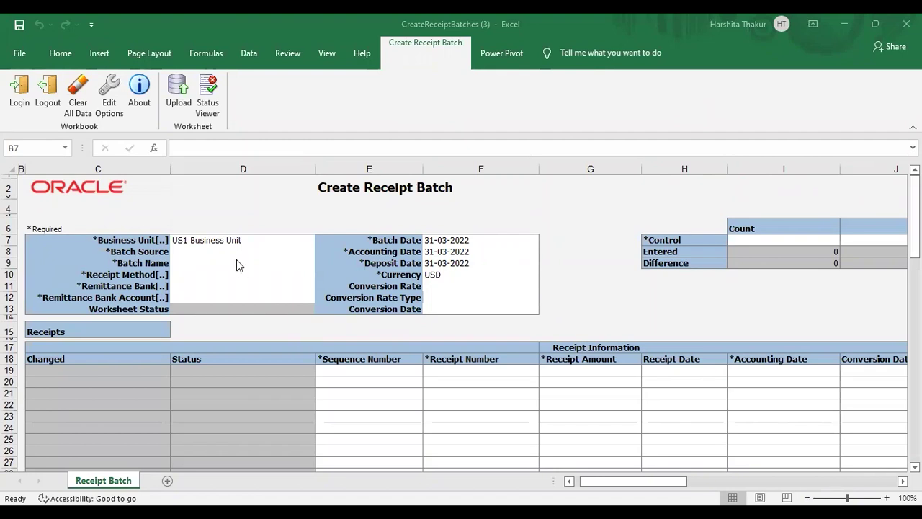
Set the batch source to Check - BofA US1 and the batch name to 5566.
{"action": "left_click", "coordinate": [194, 253]}
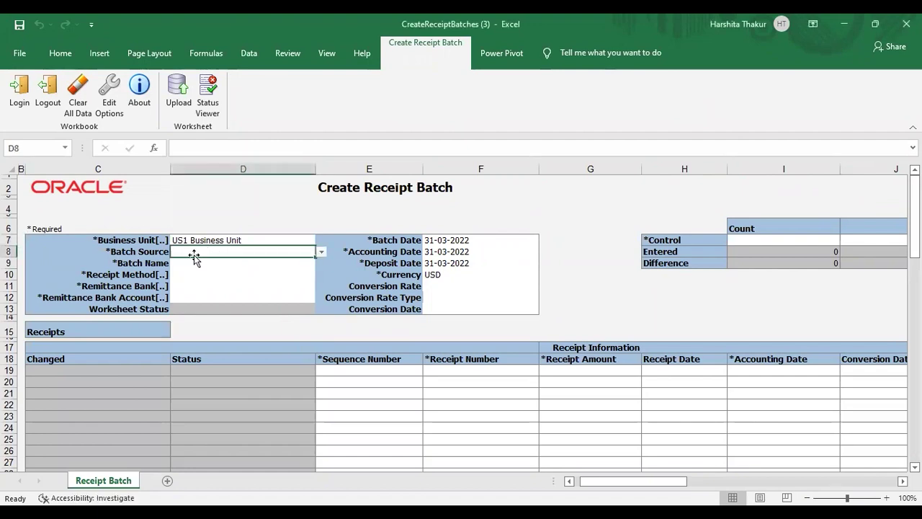
{"action": "left_click", "coordinate": [322, 253]}
{"action": "left_click", "coordinate": [280, 268]}
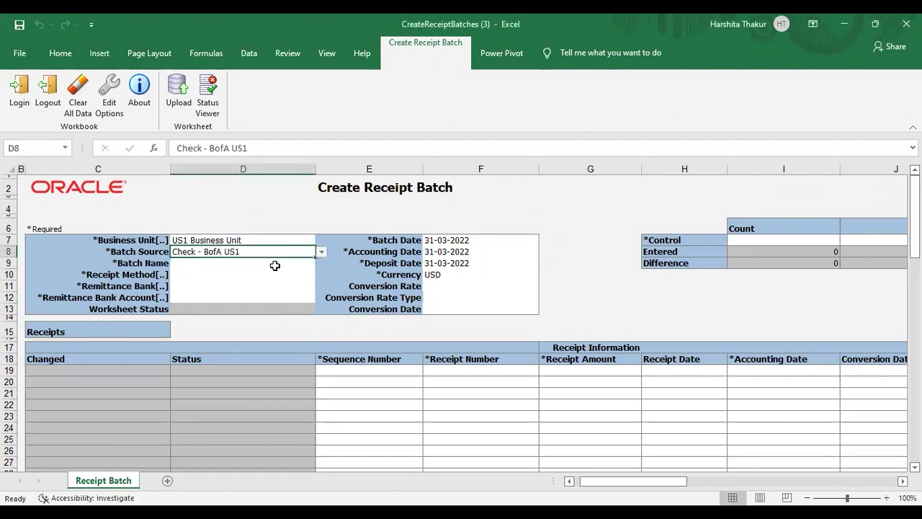
{"action": "left_click", "coordinate": [275, 267]}
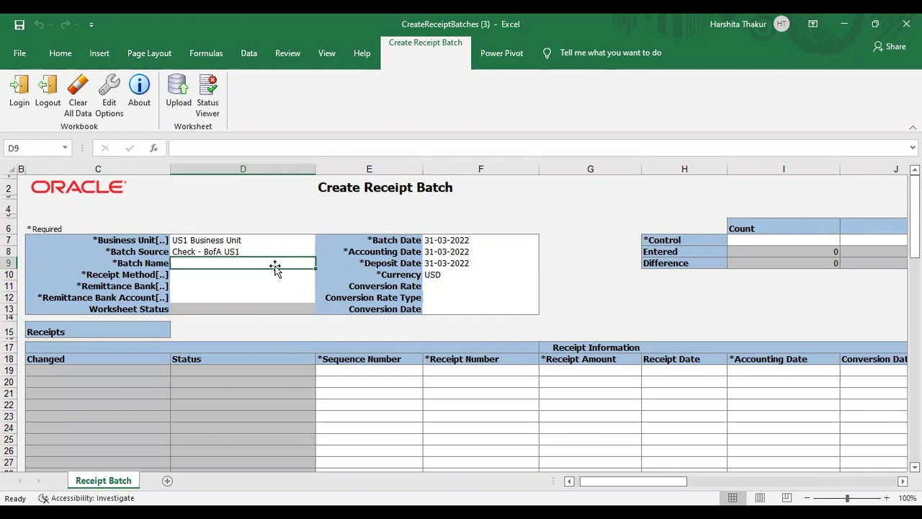
{"action": "type", "text": "5566"}
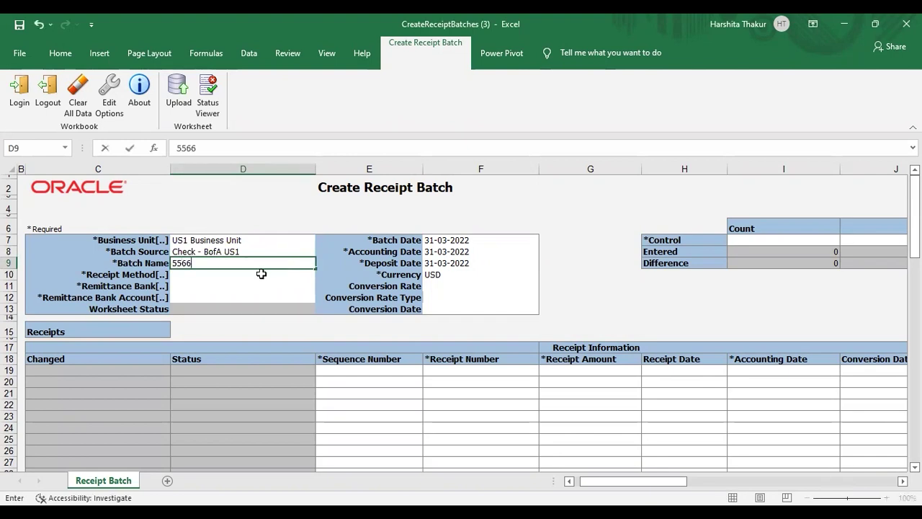
Search the receipt methods and select Check (Directly/No Remit) for the batch.
{"action": "left_click", "coordinate": [261, 274]}
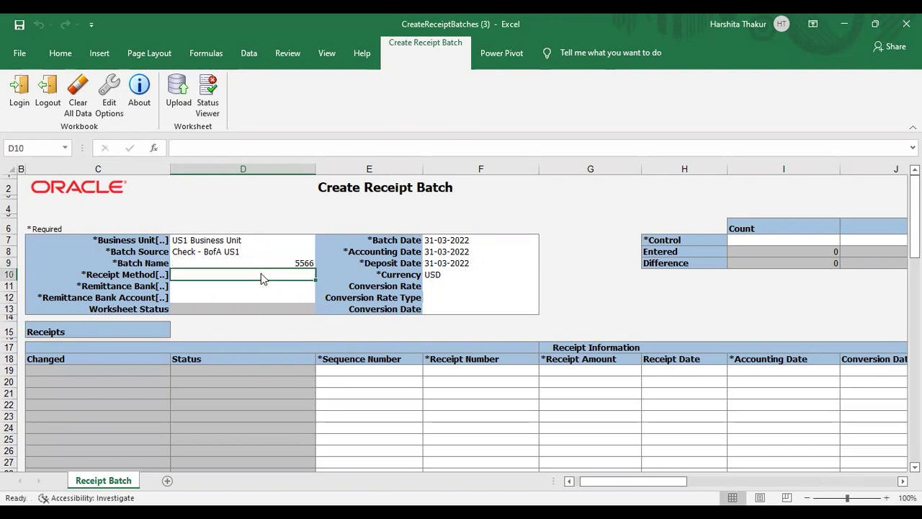
{"action": "double_click", "coordinate": [261, 274]}
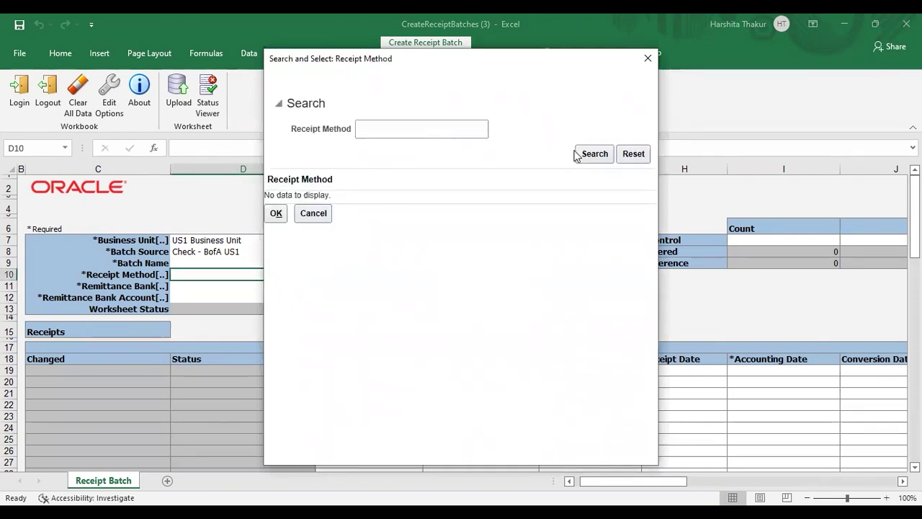
{"action": "left_click", "coordinate": [591, 154]}
{"action": "left_click", "coordinate": [275, 245]}
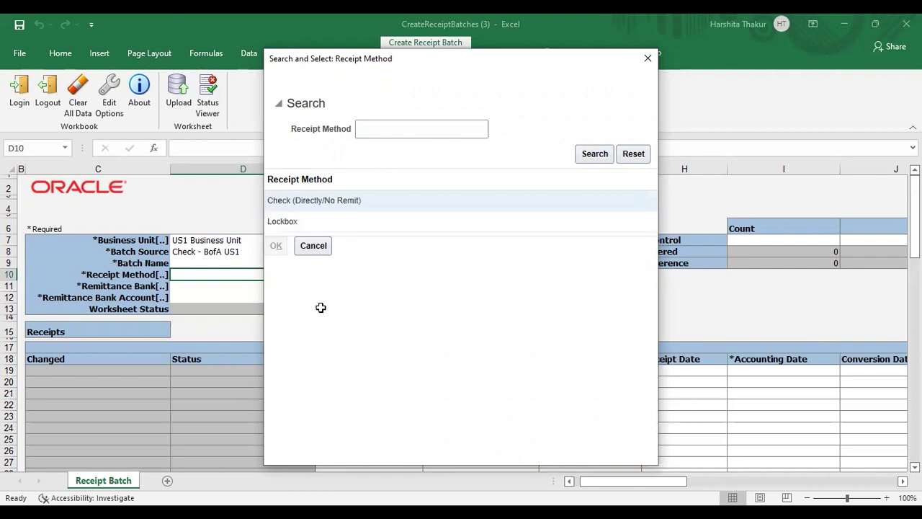
Select the Bank of America New York branch as the batch's remittance bank.
{"action": "double_click", "coordinate": [261, 284]}
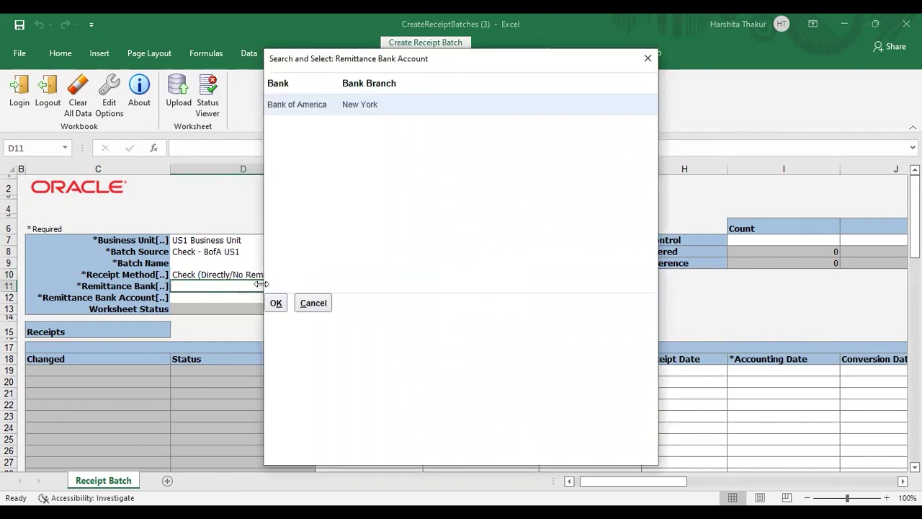
{"action": "left_click", "coordinate": [276, 303]}
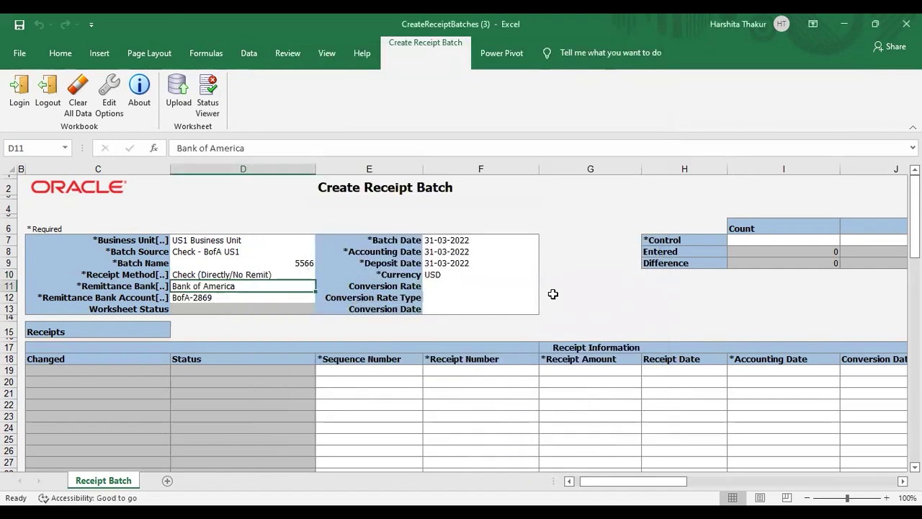
{"action": "left_click", "coordinate": [566, 294]}
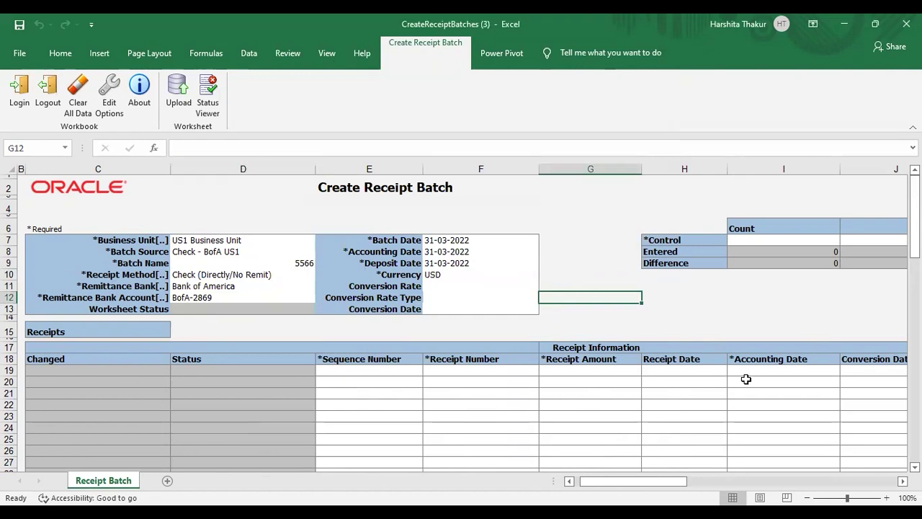
Set the batch's control count to 2 and control amount to 50000.
{"action": "scroll", "coordinate": [542, 325], "scroll_direction": "right", "scroll_amount": 3}
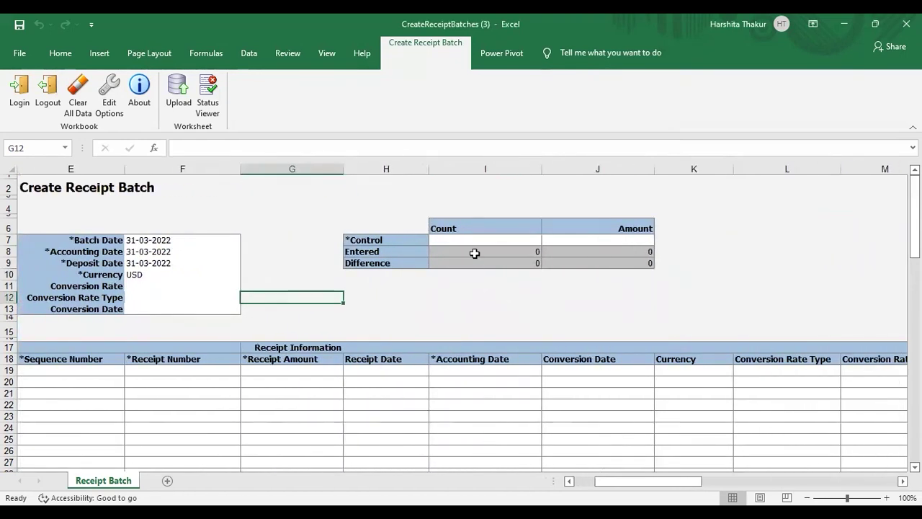
{"action": "left_click", "coordinate": [488, 240]}
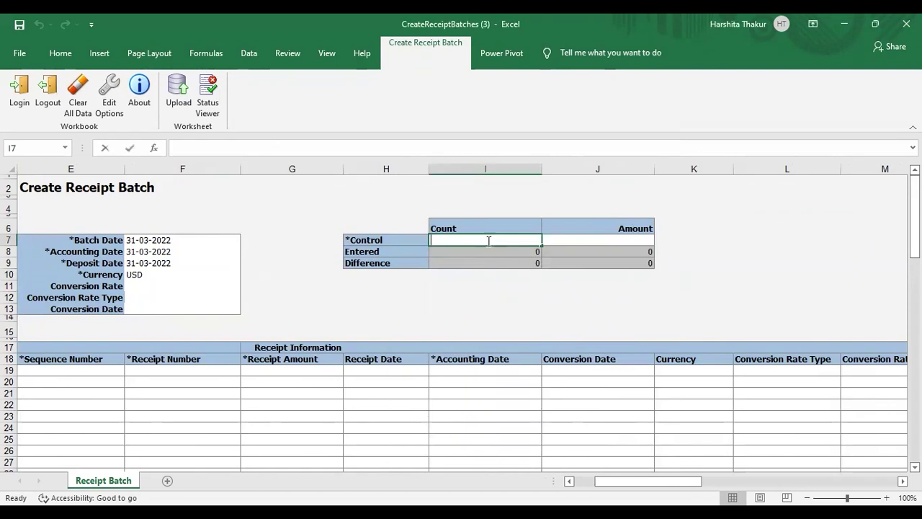
{"action": "type", "text": "2"}
{"action": "key", "text": "Tab"}
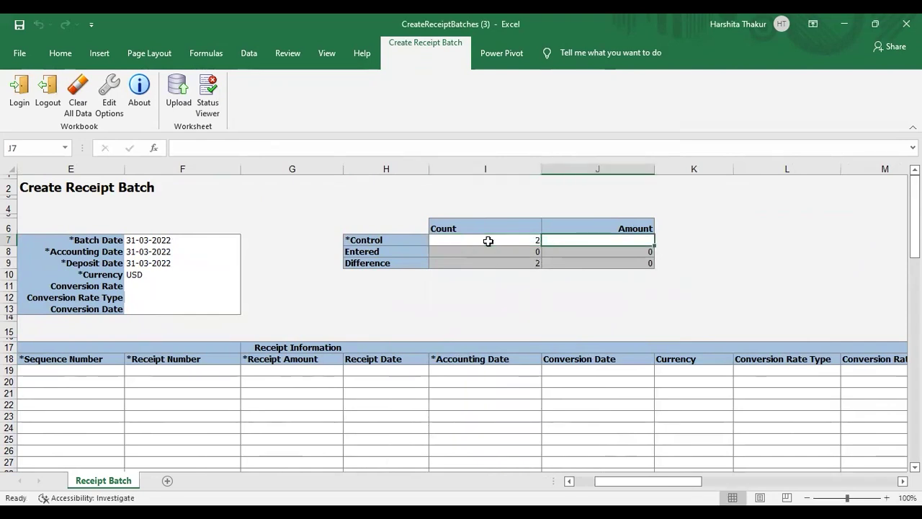
{"action": "type", "text": "50000"}
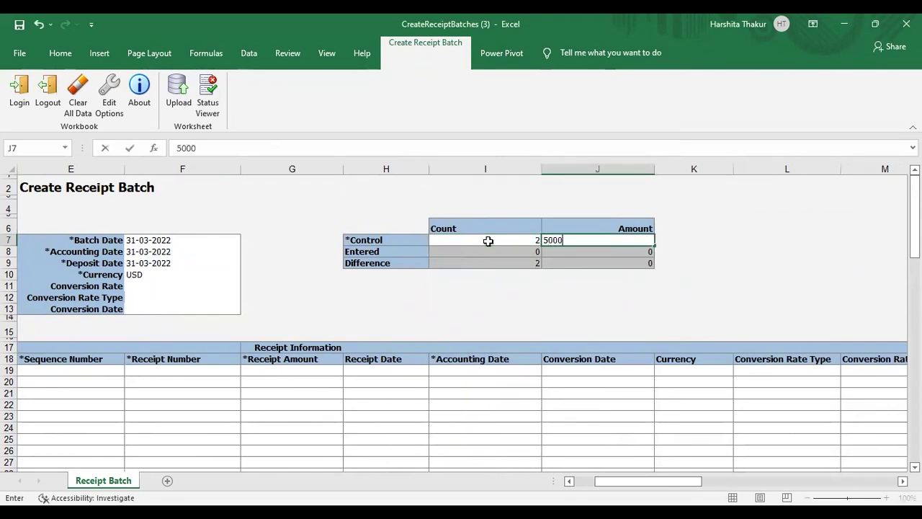
{"action": "key", "text": "Return"}
Enter sequence number 1 and receipt number LI1 in the first receipt row.
{"action": "key", "text": "Down"}
{"action": "key", "text": "Down"}
{"action": "key", "text": "Down"}
{"action": "key", "text": "Down"}
{"action": "key", "text": "Down"}
{"action": "key", "text": "Down"}
{"action": "key", "text": "Down"}
{"action": "key", "text": "Down"}
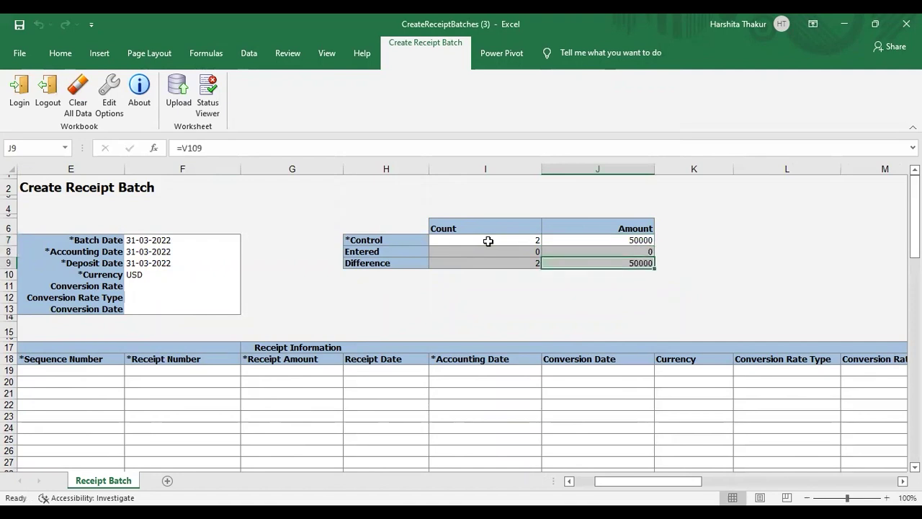
{"action": "key", "text": "Down"}
{"action": "key", "text": "Down"}
{"action": "key", "text": "Down"}
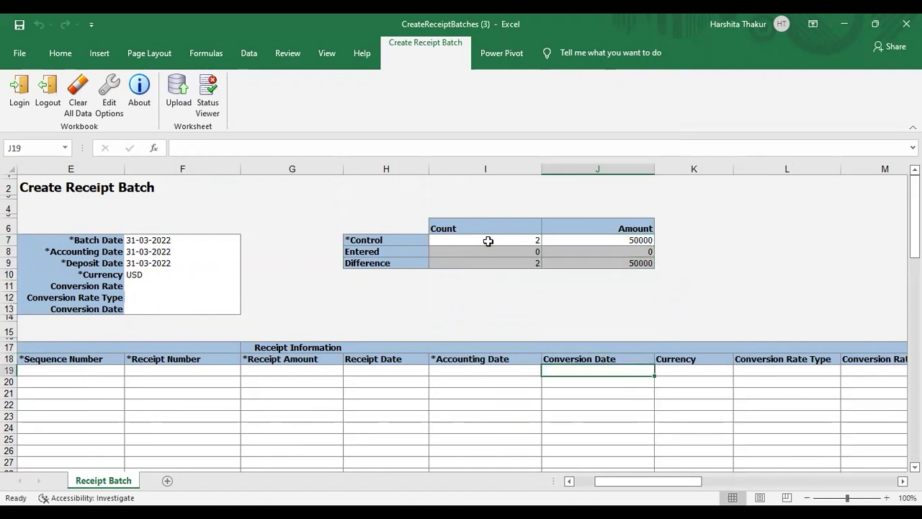
{"action": "key", "text": "Left"}
{"action": "key", "text": "Left"}
{"action": "key", "text": "Left"}
{"action": "key", "text": "Left"}
{"action": "key", "text": "Left"}
{"action": "key", "text": "Left"}
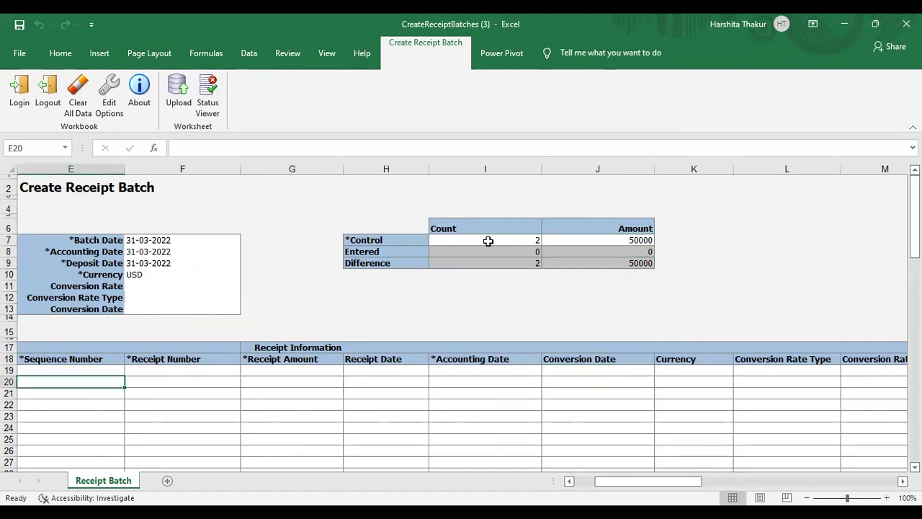
{"action": "left_click", "coordinate": [490, 348]}
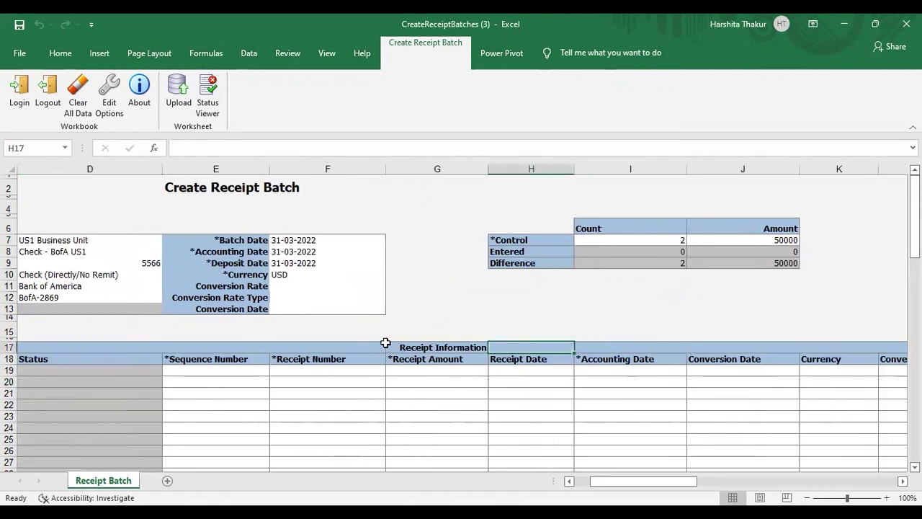
{"action": "left_click", "coordinate": [415, 349]}
{"action": "left_click", "coordinate": [299, 377]}
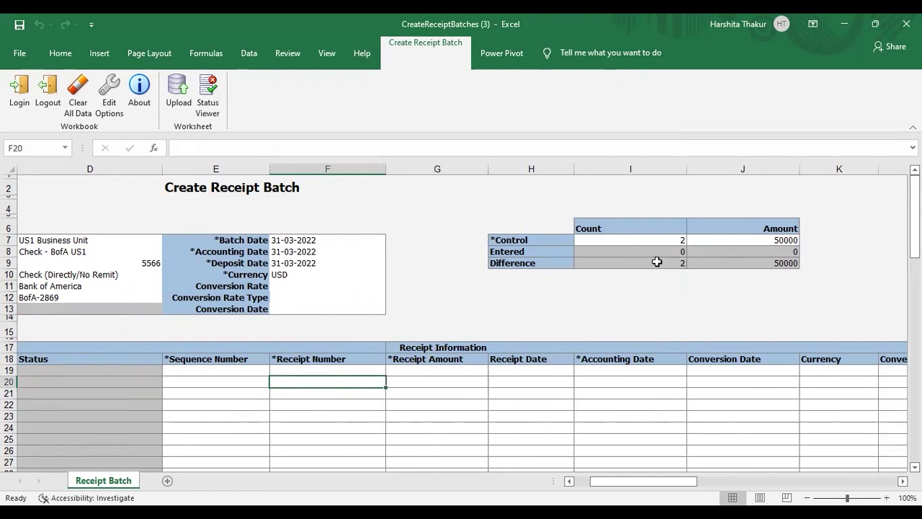
{"action": "left_click", "coordinate": [218, 372]}
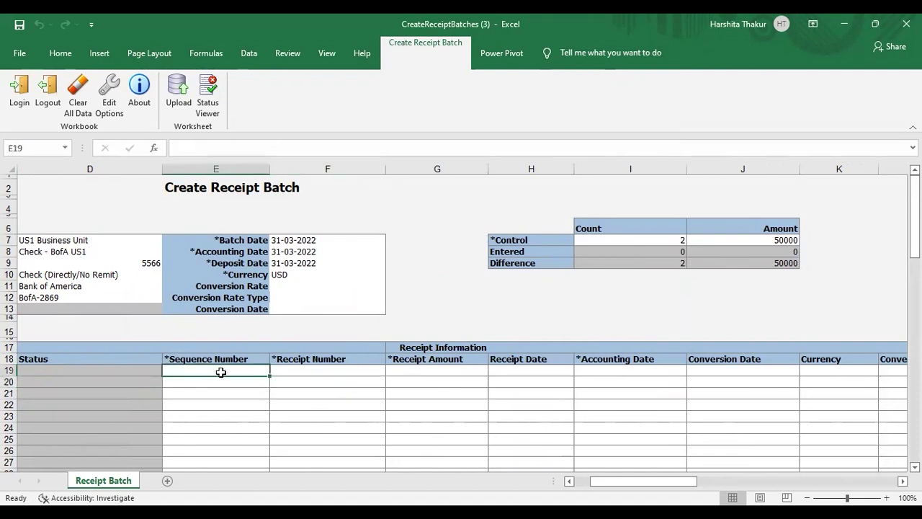
{"action": "type", "text": "1"}
{"action": "key", "text": "Tab"}
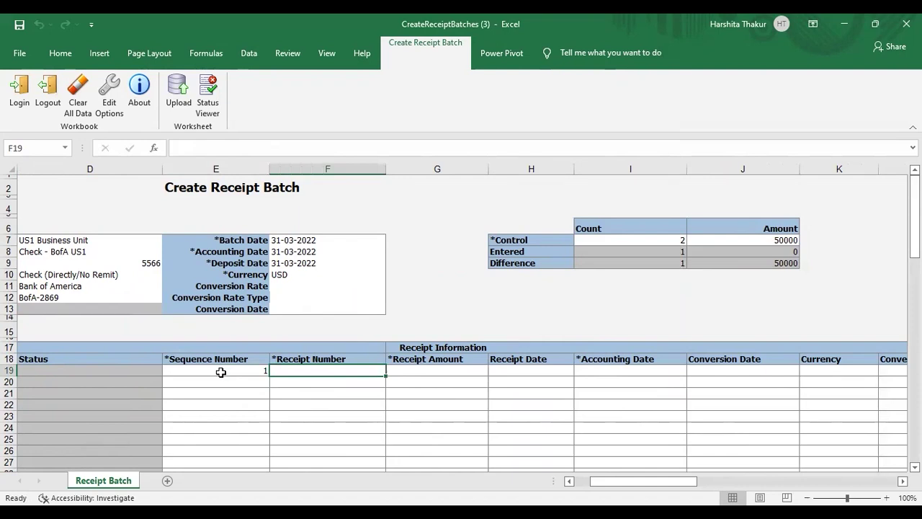
{"action": "type", "text": "LI"}
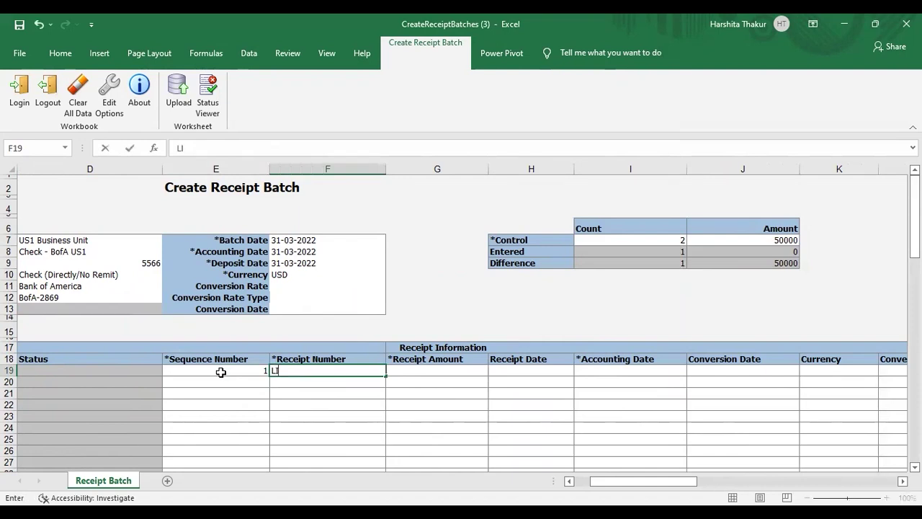
{"action": "type", "text": "1"}
{"action": "key", "text": "Tab"}
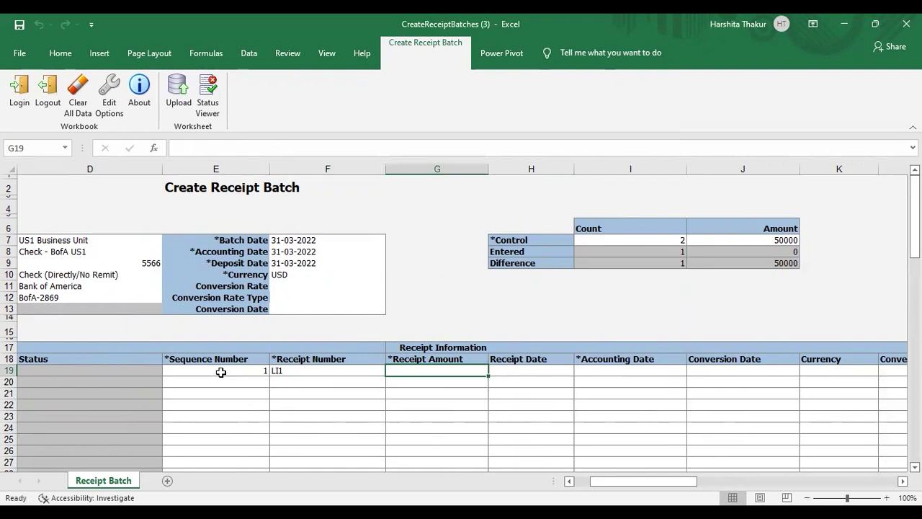
Set the first receipt's amount to 25000 and its receipt and accounting dates to 31-03-2022.
{"action": "type", "text": "25000"}
{"action": "key", "text": "Tab"}
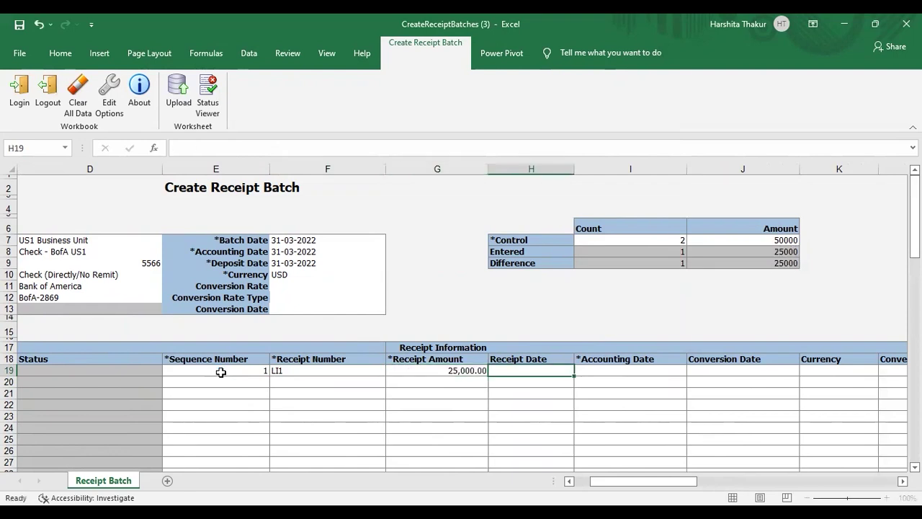
{"action": "type", "text": "31-03-2022"}
{"action": "key", "text": "Tab"}
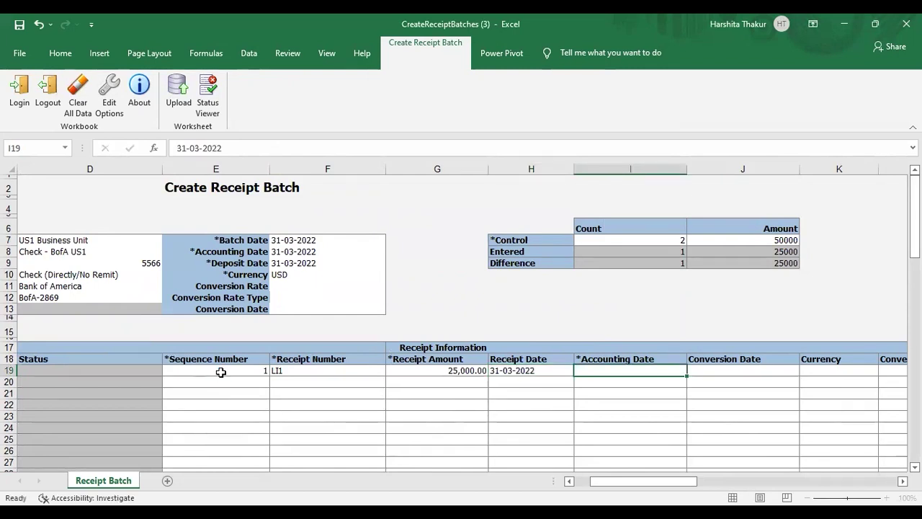
{"action": "type", "text": "31-03-2022"}
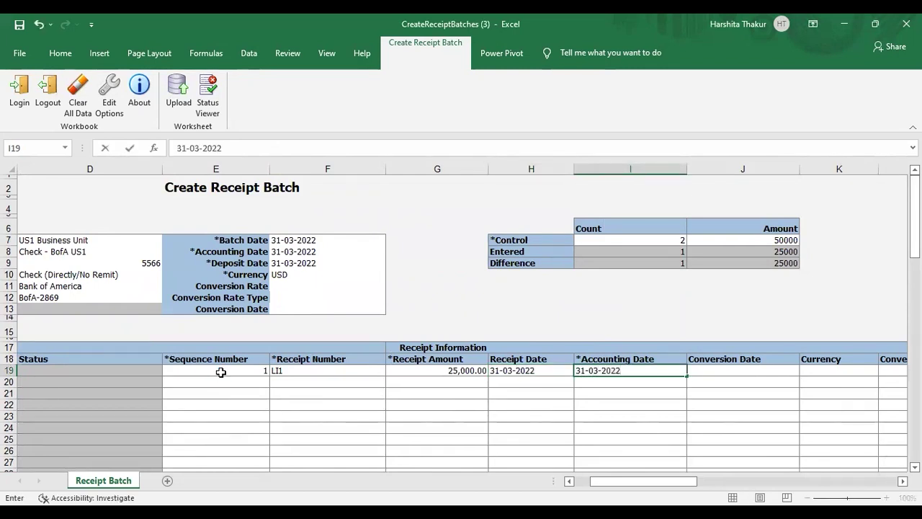
{"action": "key", "text": "Tab"}
Set the currency of the first receipt row to USD.
{"action": "key", "text": "Tab"}
{"action": "key", "text": "Tab"}
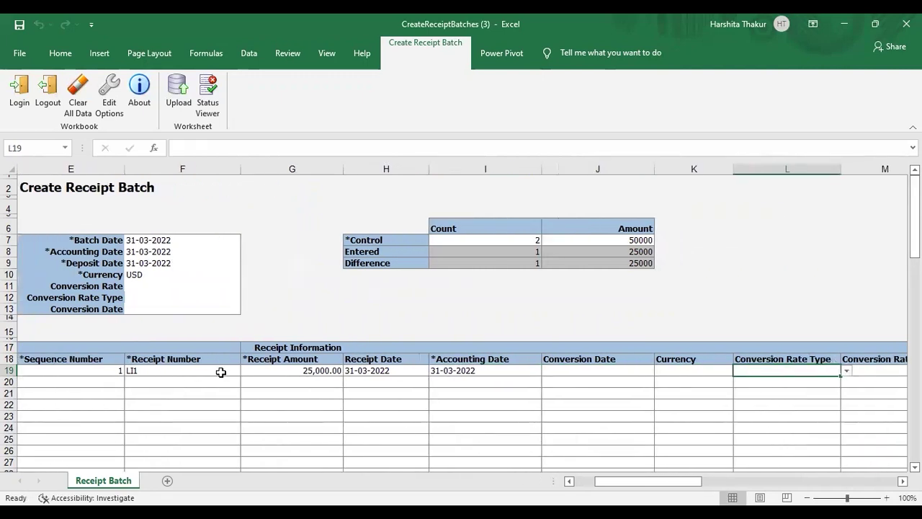
{"action": "key", "text": "shift+Tab"}
{"action": "key", "text": "shift+Tab"}
{"action": "key", "text": "Tab"}
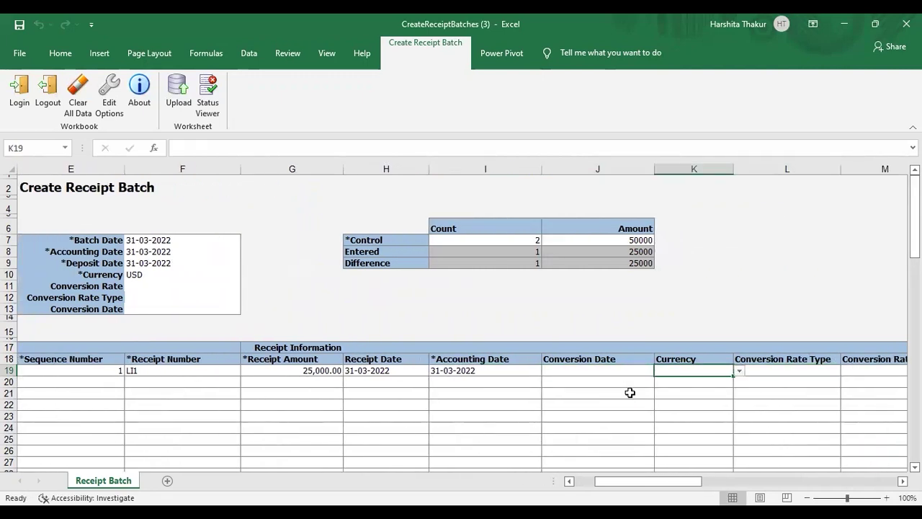
{"action": "left_click", "coordinate": [738, 371]}
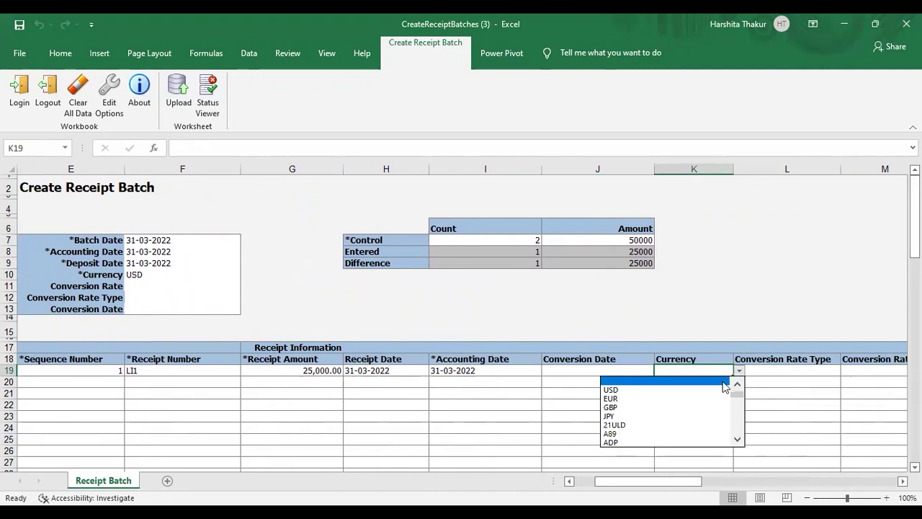
{"action": "left_click", "coordinate": [710, 384]}
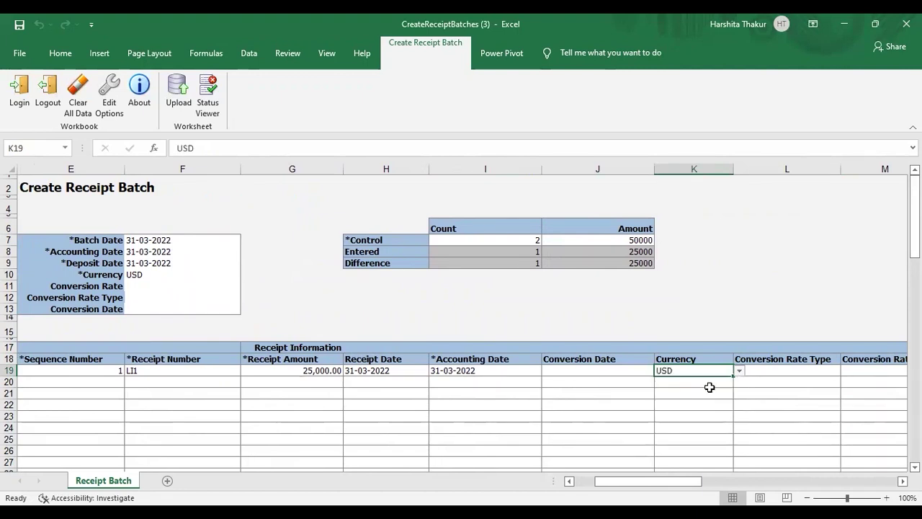
Search the customer accounts for "easy" and assign Easy Solutions as the first receipt's customer.
{"action": "key", "text": "Tab"}
{"action": "key", "text": "Tab"}
{"action": "key", "text": "Tab"}
{"action": "key", "text": "Tab"}
{"action": "key", "text": "Tab"}
{"action": "key", "text": "Tab"}
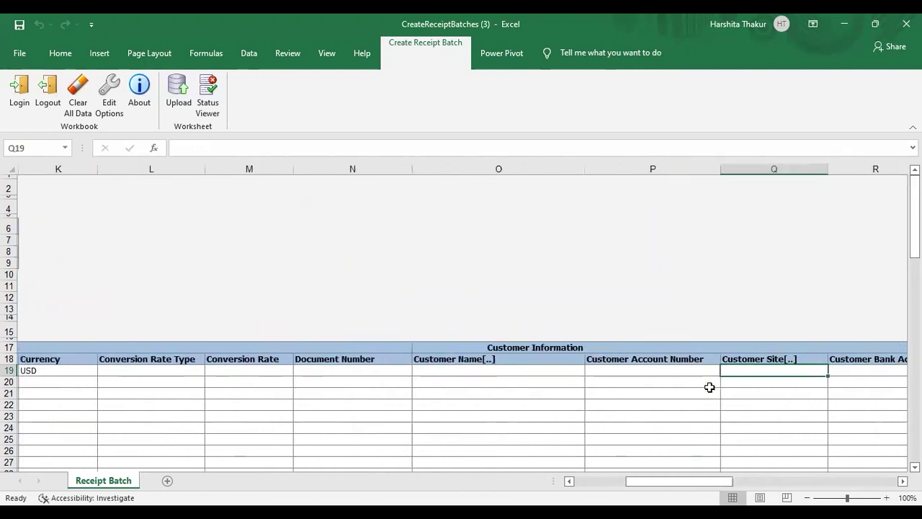
{"action": "left_click", "coordinate": [556, 371]}
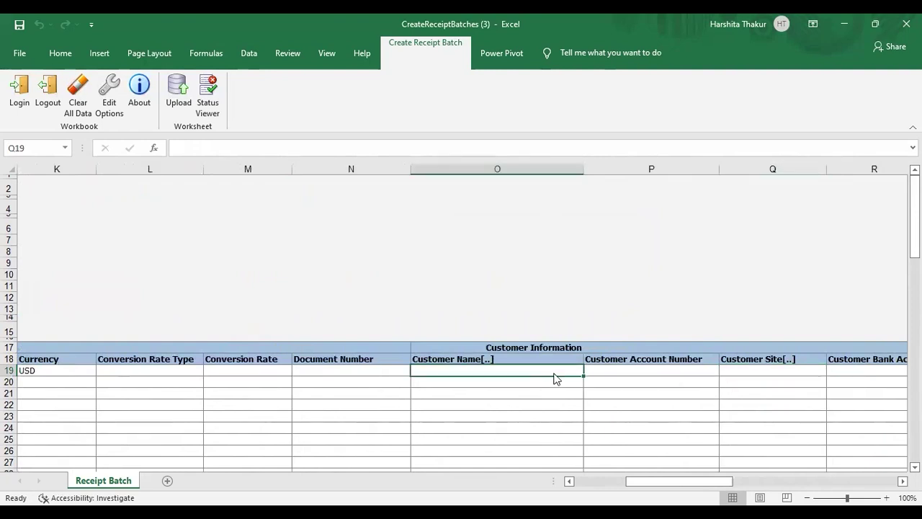
{"action": "double_click", "coordinate": [555, 371]}
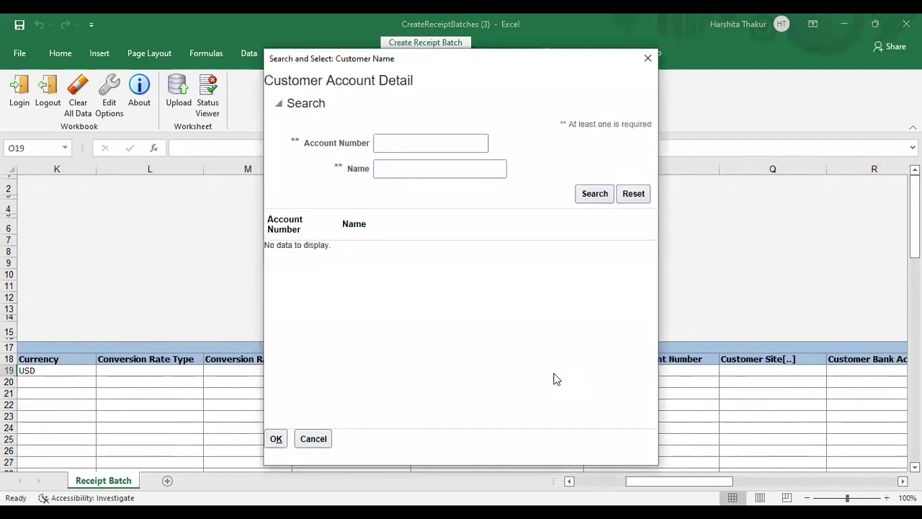
{"action": "left_click", "coordinate": [457, 170]}
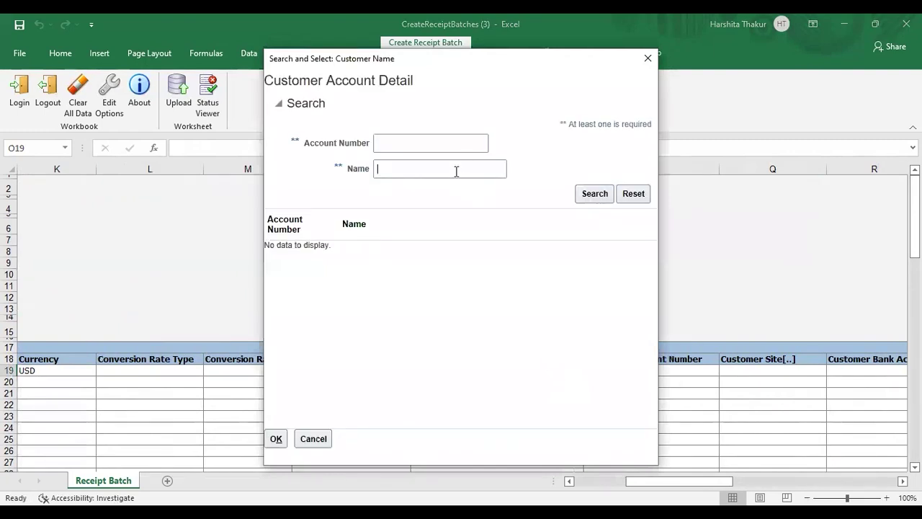
{"action": "type", "text": "easy"}
{"action": "key", "text": "Return"}
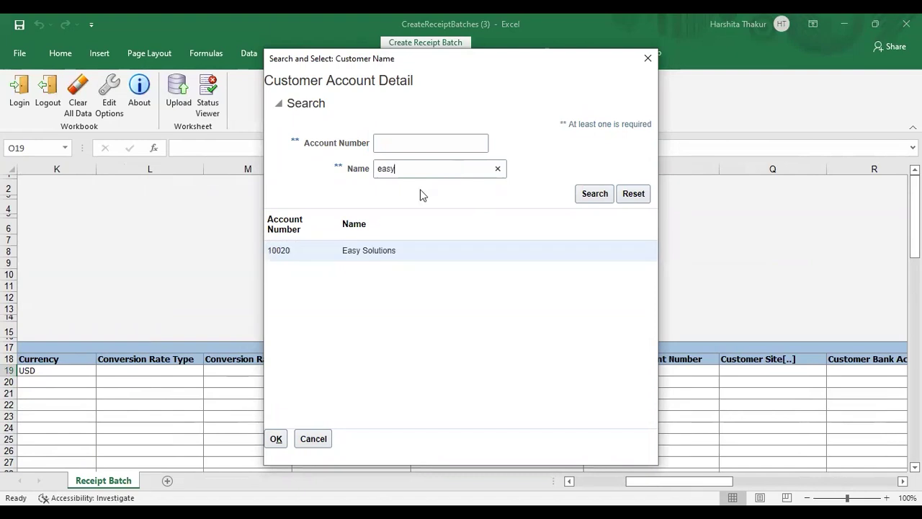
{"action": "left_click", "coordinate": [276, 439]}
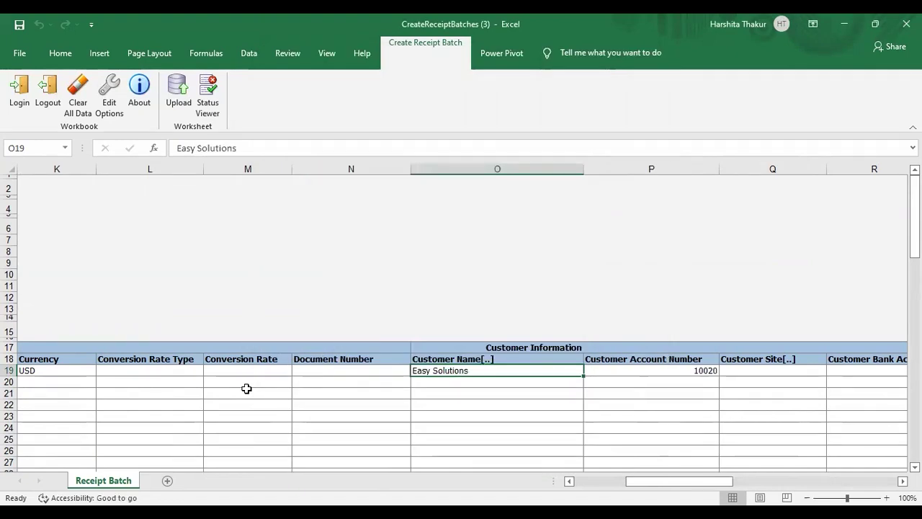
Set the first receipt's customer site to the primary site, Oakland.
{"action": "key", "text": "Right"}
{"action": "key", "text": "Right"}
{"action": "key", "text": "Right"}
{"action": "key", "text": "Right"}
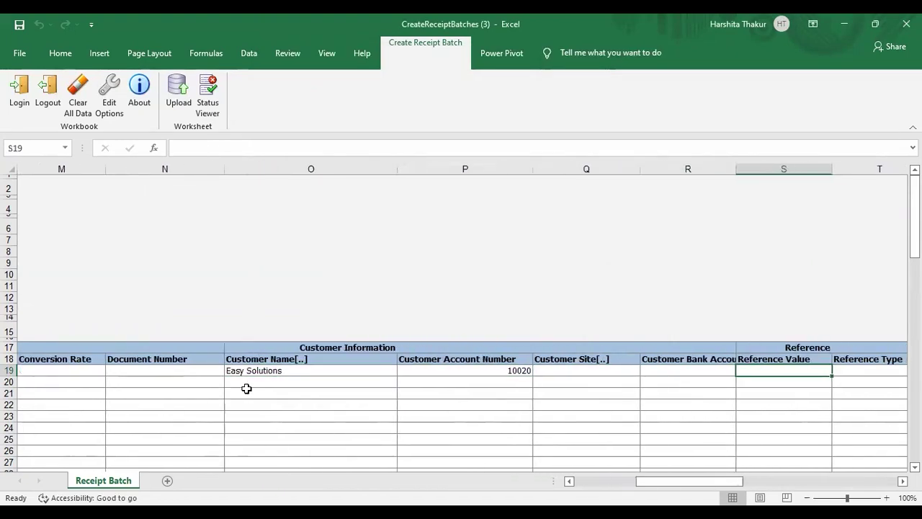
{"action": "left_click", "coordinate": [571, 368]}
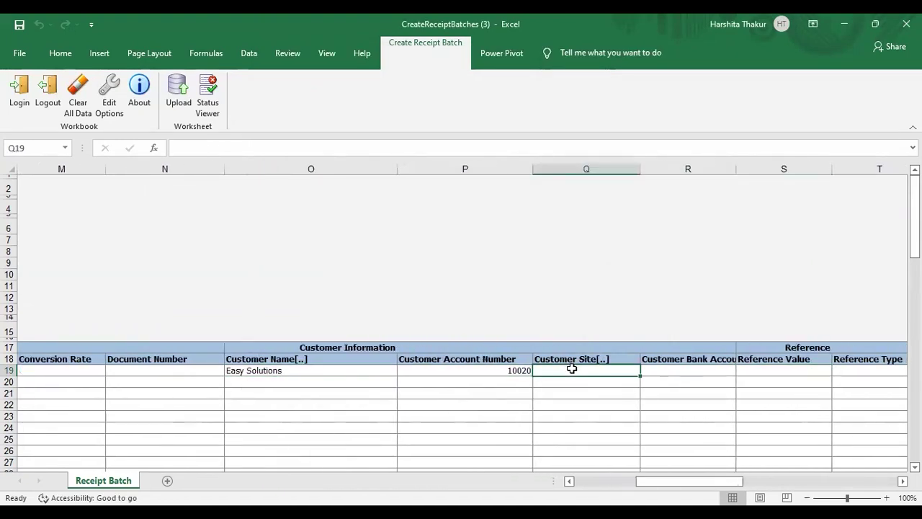
{"action": "double_click", "coordinate": [574, 372]}
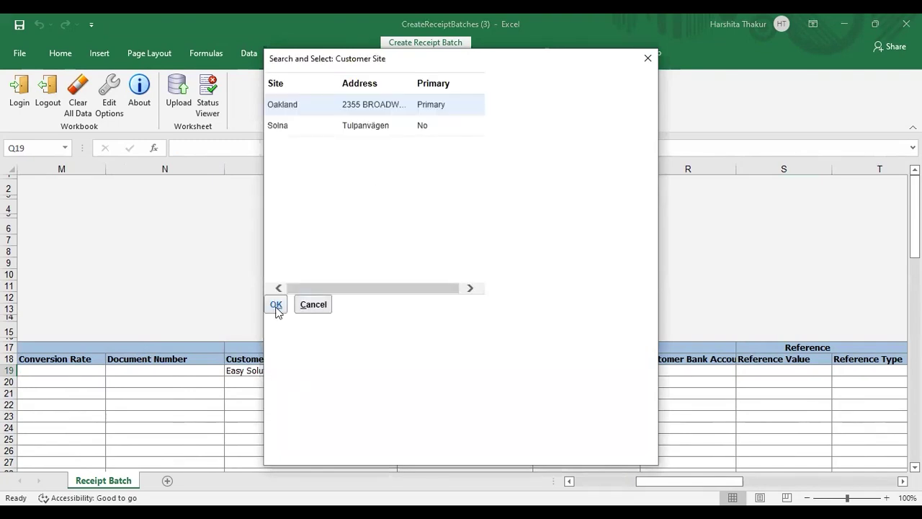
{"action": "left_click", "coordinate": [275, 305]}
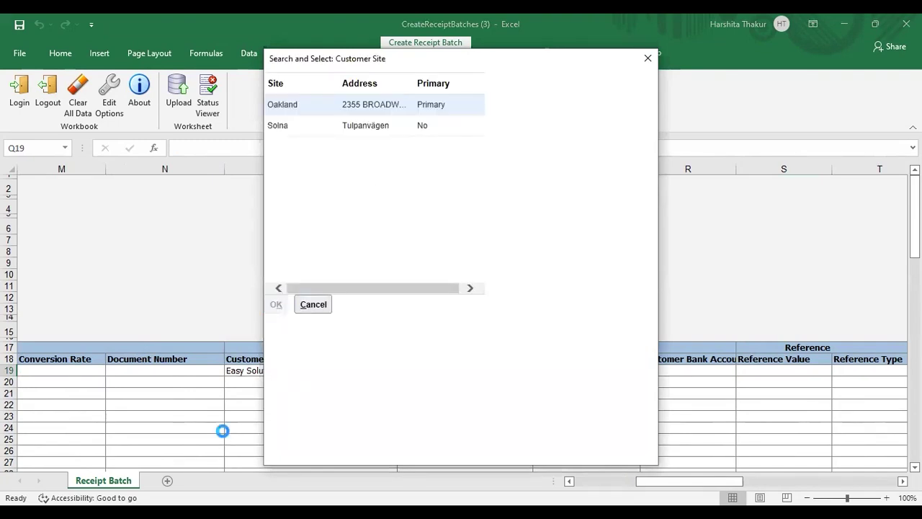
Enter sequence number 2 and receipt number LI2 in the second receipt row.
{"action": "key", "text": "Left"}
{"action": "key", "text": "Left"}
{"action": "key", "text": "Left"}
{"action": "key", "text": "Left"}
{"action": "key", "text": "Left"}
{"action": "key", "text": "Left"}
{"action": "key", "text": "Left"}
{"action": "key", "text": "Left"}
{"action": "key", "text": "Left"}
{"action": "key", "text": "Left"}
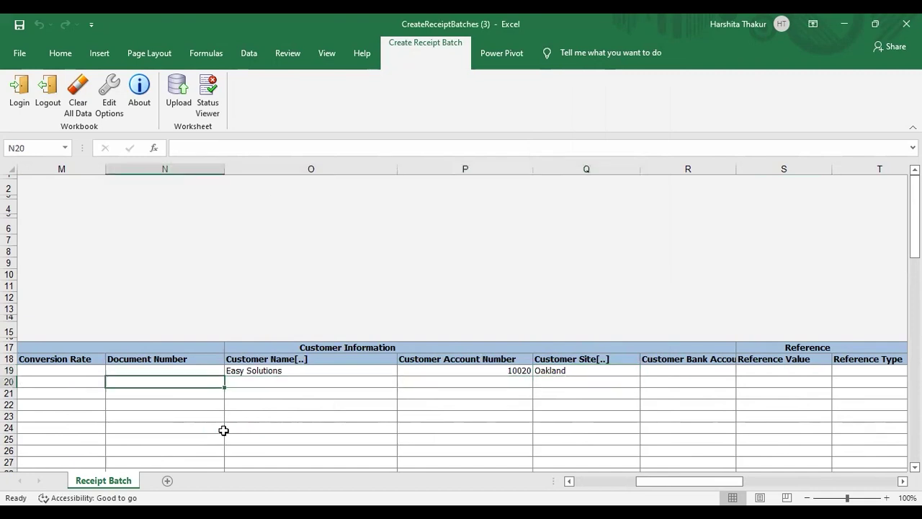
{"action": "key", "text": "Left"}
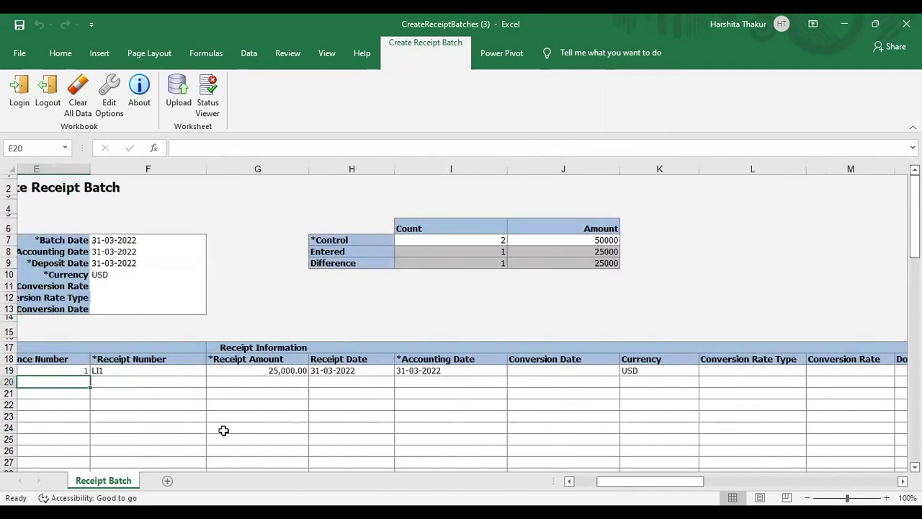
{"action": "key", "text": "Left"}
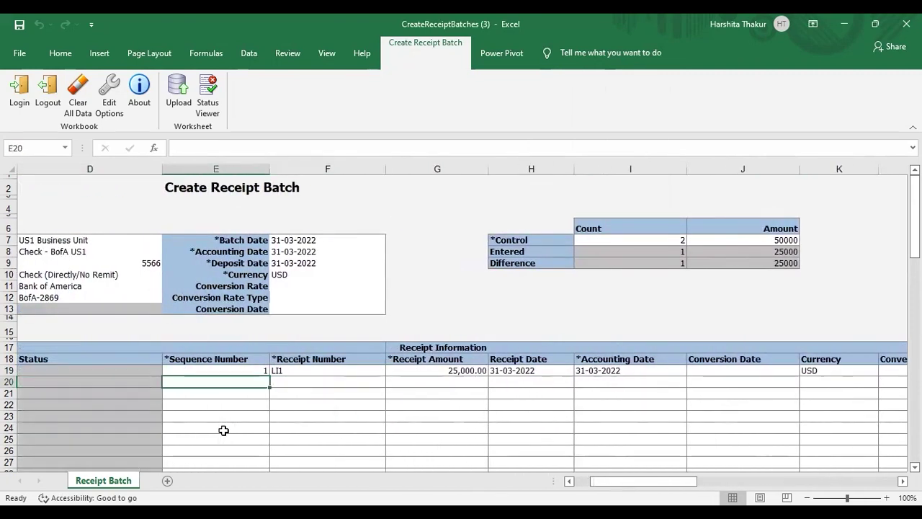
{"action": "type", "text": "2"}
{"action": "key", "text": "Tab"}
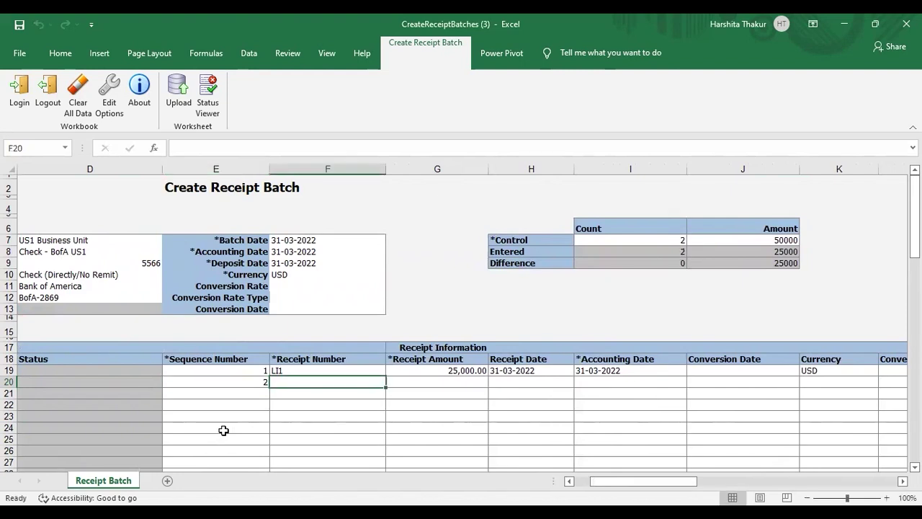
{"action": "type", "text": "LI2"}
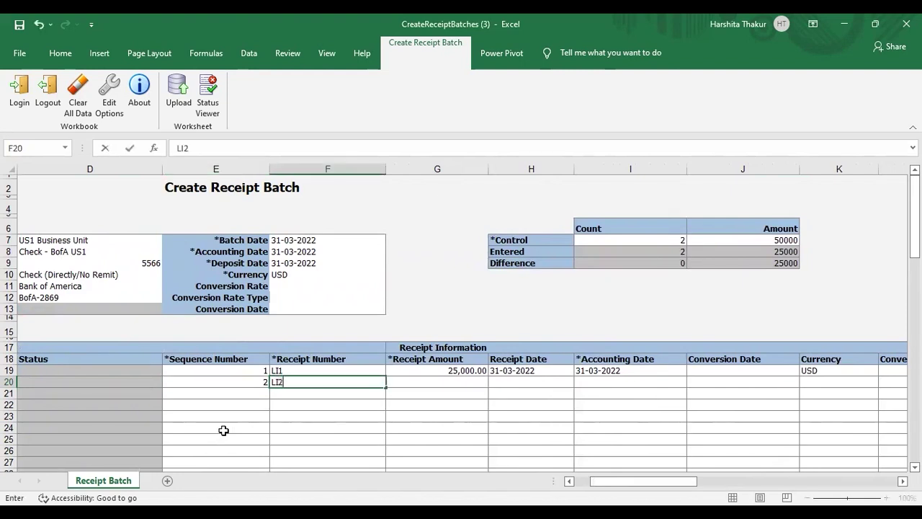
{"action": "key", "text": "Tab"}
Copy the first receipt's values from receipt amount through customer site into the second receipt row.
{"action": "key", "text": "Up"}
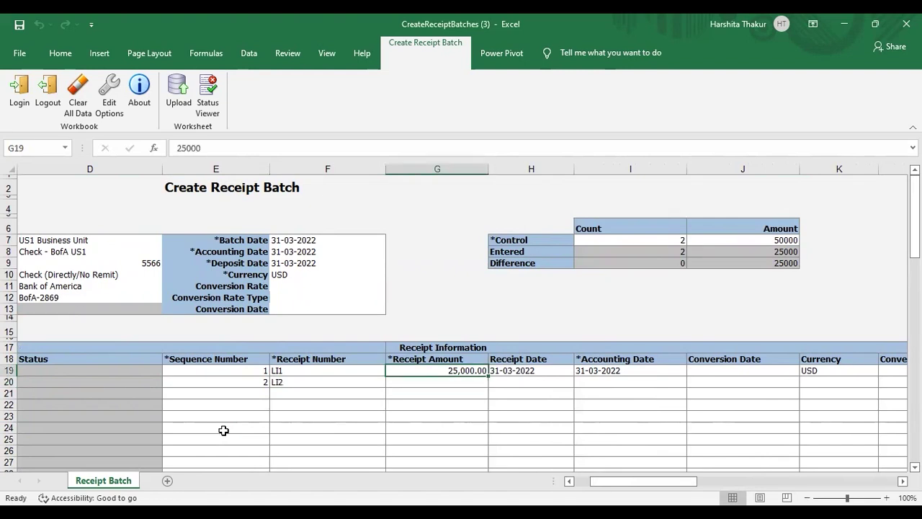
{"action": "key", "text": "shift+Right"}
{"action": "key", "text": "shift+Right"}
{"action": "key", "text": "shift+Right"}
{"action": "key", "text": "shift+Right"}
{"action": "key", "text": "shift+Right"}
{"action": "key", "text": "shift+Right"}
{"action": "key", "text": "shift+Right"}
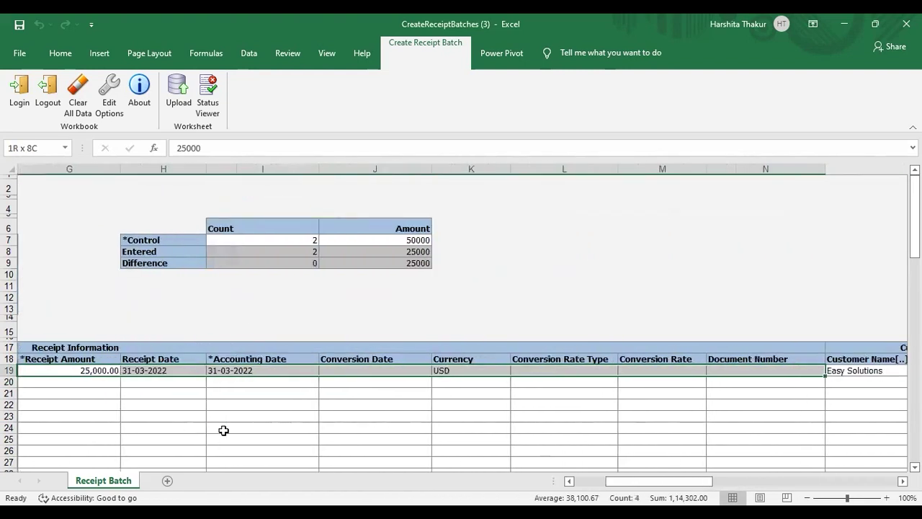
{"action": "key", "text": "shift+Right"}
{"action": "key", "text": "shift+Right"}
{"action": "key", "text": "shift+Right"}
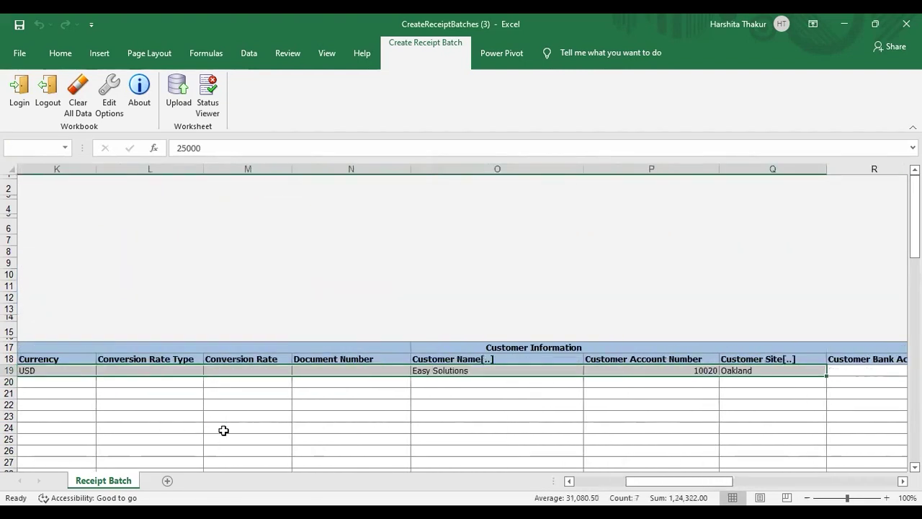
{"action": "key", "text": "ctrl+c"}
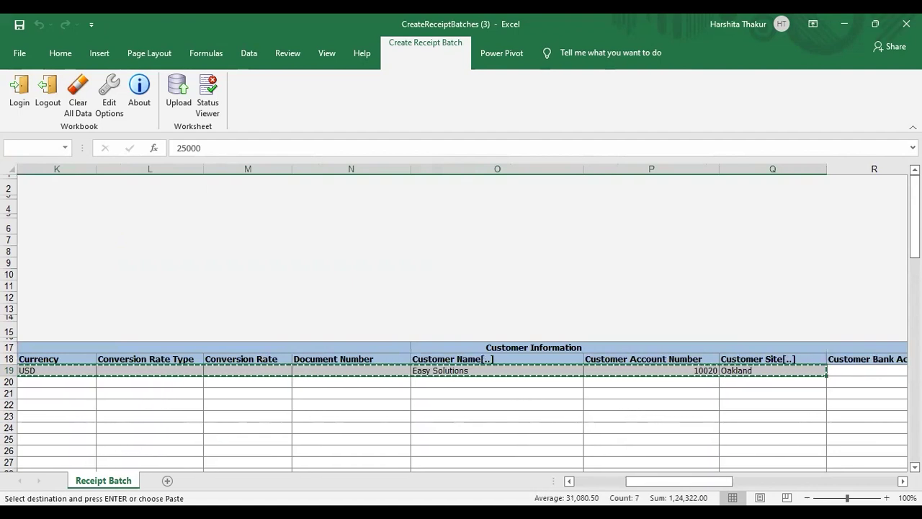
{"action": "scroll", "coordinate": [477, 418], "scroll_direction": "left", "scroll_amount": 3}
{"action": "scroll", "coordinate": [477, 418], "scroll_direction": "left", "scroll_amount": 1}
{"action": "left_click", "coordinate": [469, 382]}
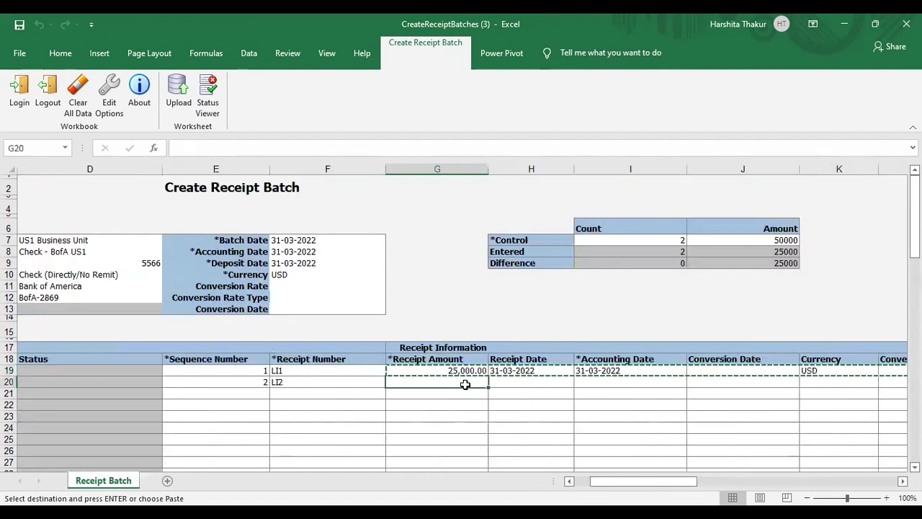
{"action": "key", "text": "Return"}
{"action": "left_click", "coordinate": [472, 411]}
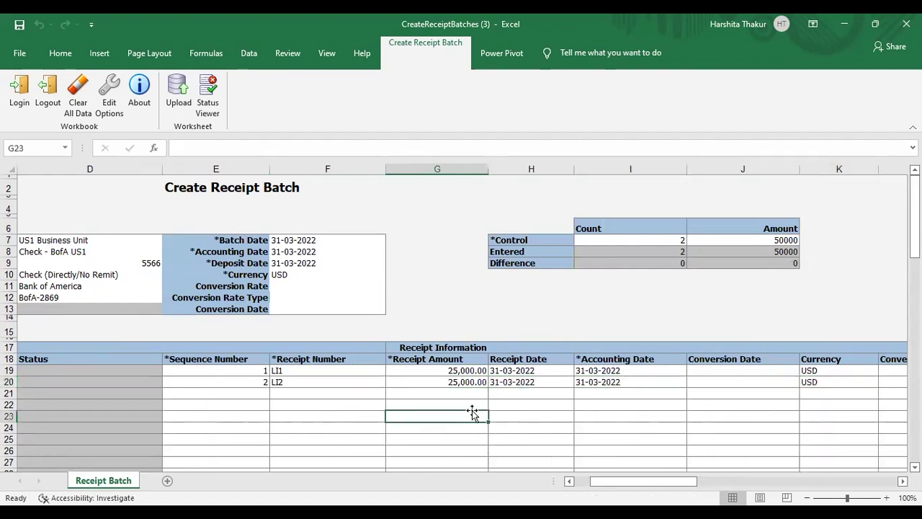
Review both receipt rows and compare the control, entered and difference totals of the batch.
{"action": "key", "text": "Left"}
{"action": "key", "text": "Left"}
{"action": "key", "text": "Left"}
{"action": "key", "text": "Left"}
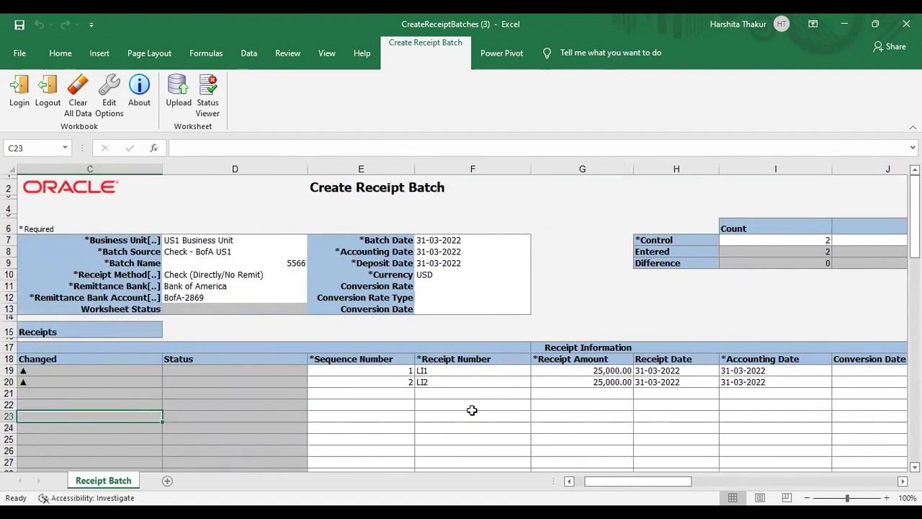
{"action": "left_click", "coordinate": [472, 408]}
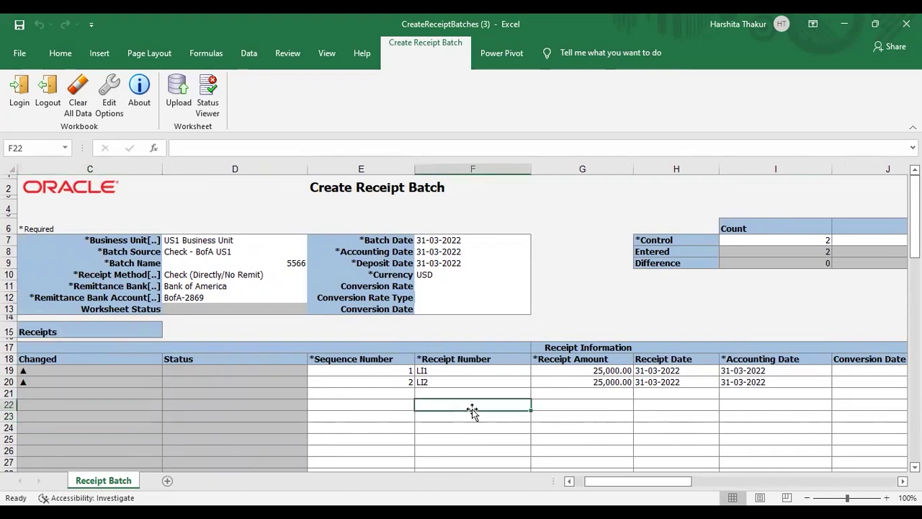
{"action": "key", "text": "Right"}
{"action": "key", "text": "Right"}
{"action": "key", "text": "Right"}
{"action": "key", "text": "Right"}
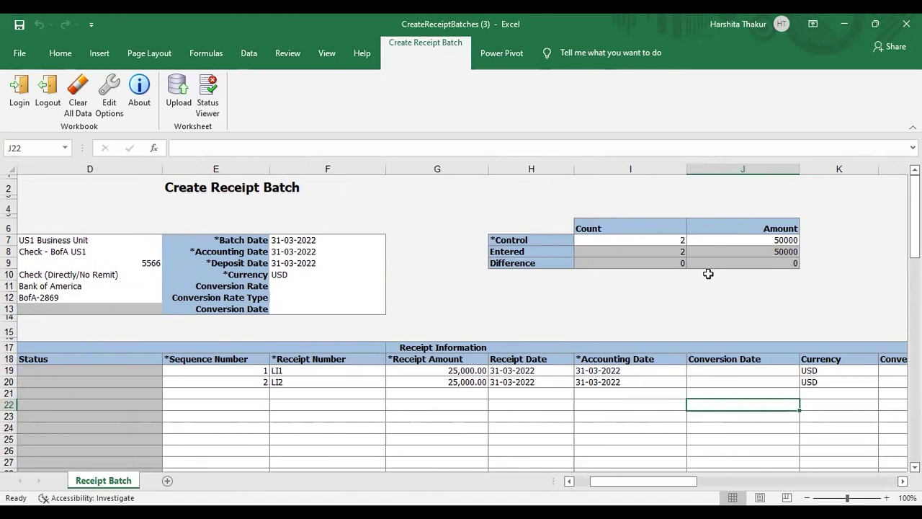
{"action": "left_click", "coordinate": [315, 396]}
{"action": "key", "text": "Left"}
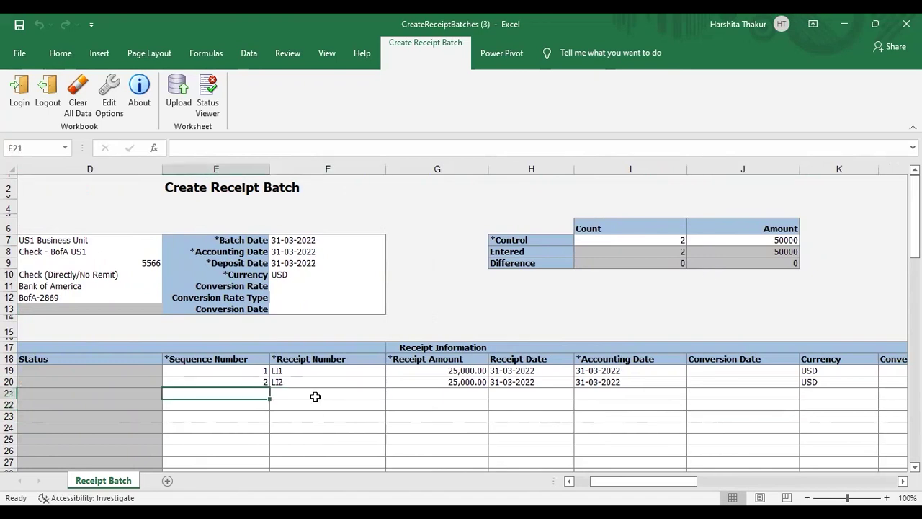
Upload the receipt batch with the option to continue with subsequent rows on failure.
{"action": "scroll", "coordinate": [315, 396], "scroll_direction": "left", "scroll_amount": 3}
{"action": "left_click", "coordinate": [400, 418]}
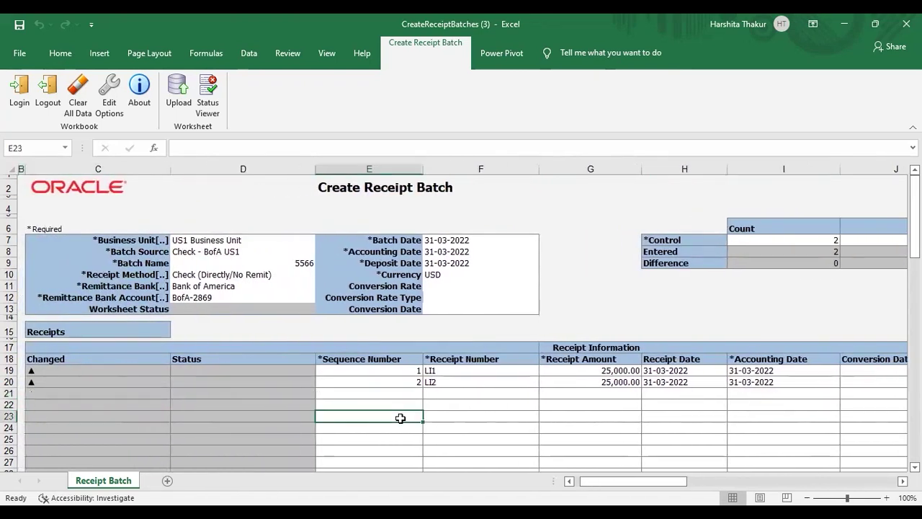
{"action": "left_click", "coordinate": [179, 94]}
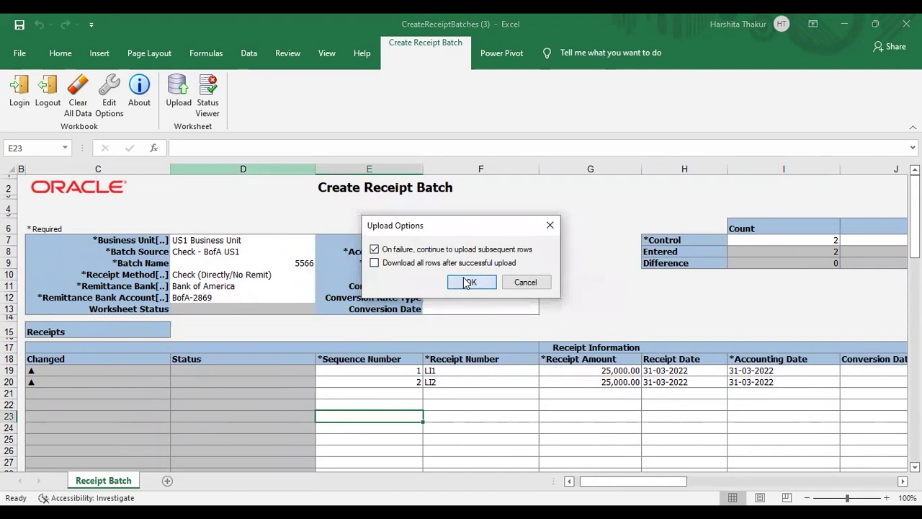
{"action": "left_click", "coordinate": [468, 281]}
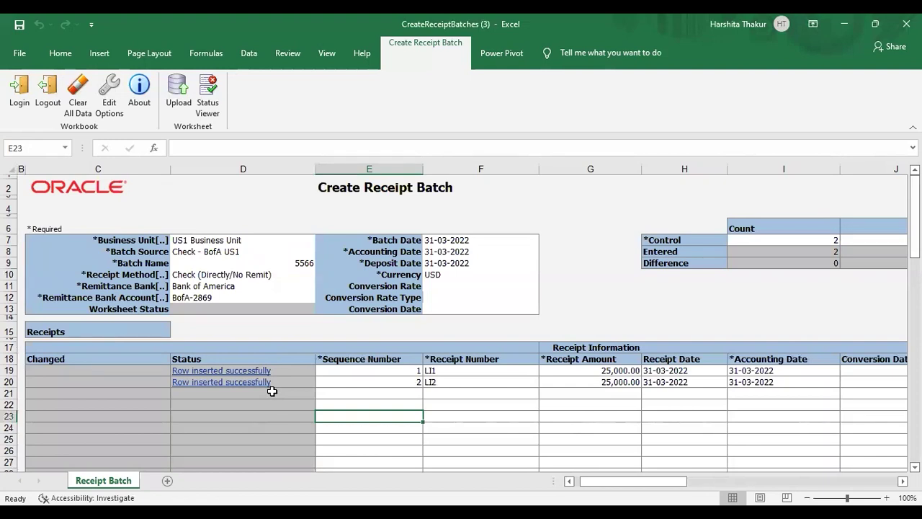
{"action": "left_click", "coordinate": [293, 263]}
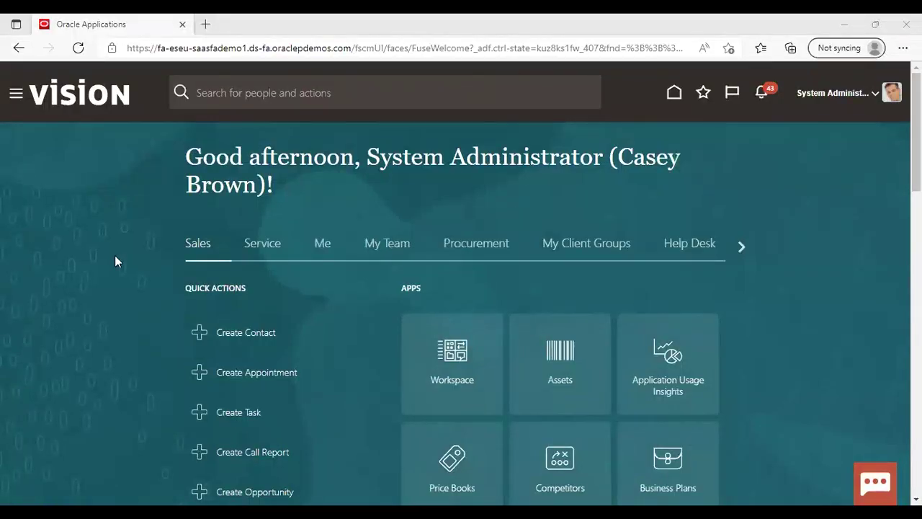
Open the Accounts Receivable work area under Receivables in Oracle Applications.
{"action": "left_click", "coordinate": [16, 96]}
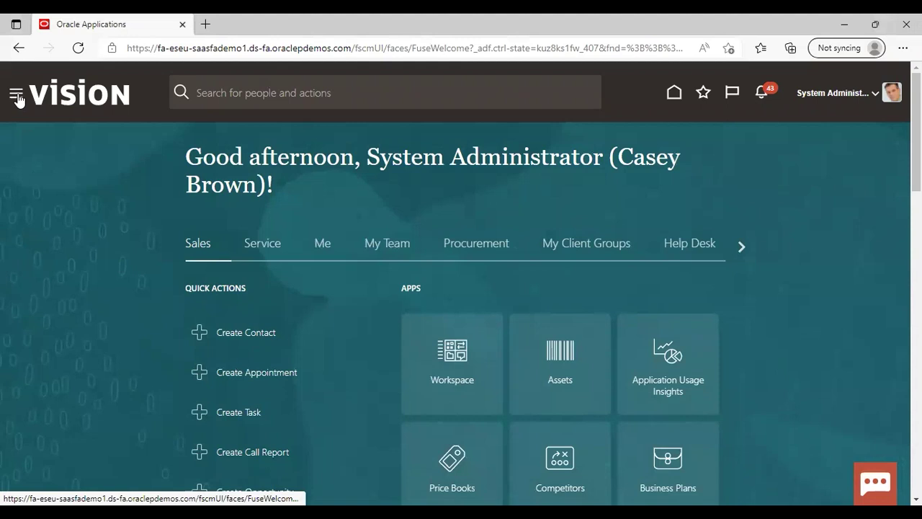
{"action": "left_click", "coordinate": [16, 96]}
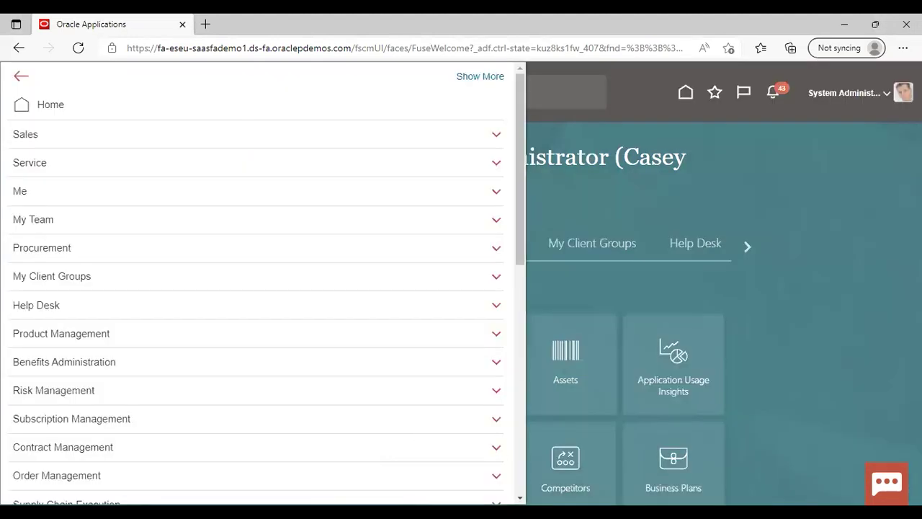
{"action": "scroll", "coordinate": [519, 497], "scroll_direction": "down", "scroll_amount": 3}
{"action": "scroll", "coordinate": [519, 497], "scroll_direction": "down", "scroll_amount": 2}
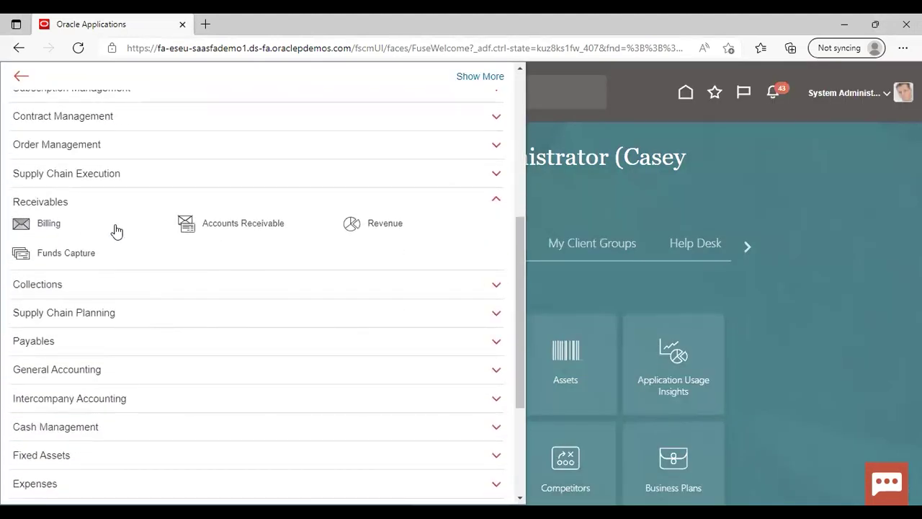
{"action": "left_click", "coordinate": [214, 227]}
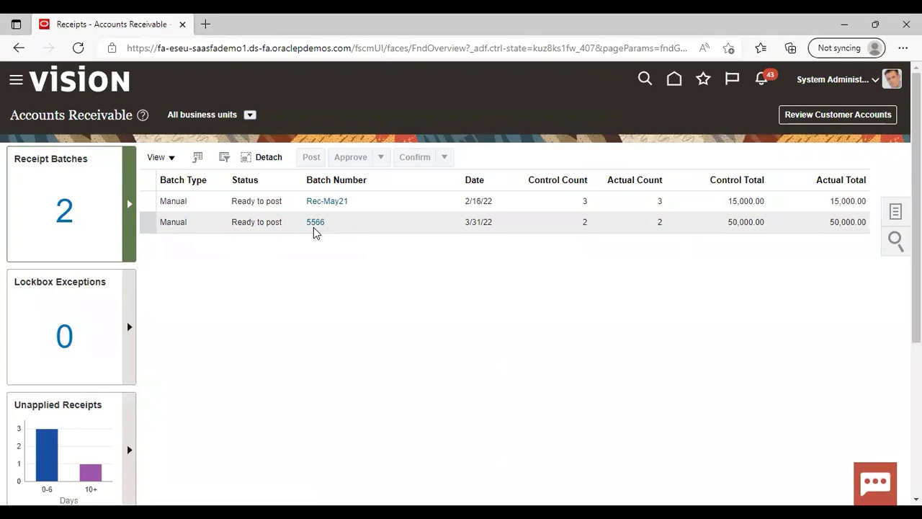
Post receipt batch 5566 and acknowledge the process submission.
{"action": "left_click", "coordinate": [422, 220]}
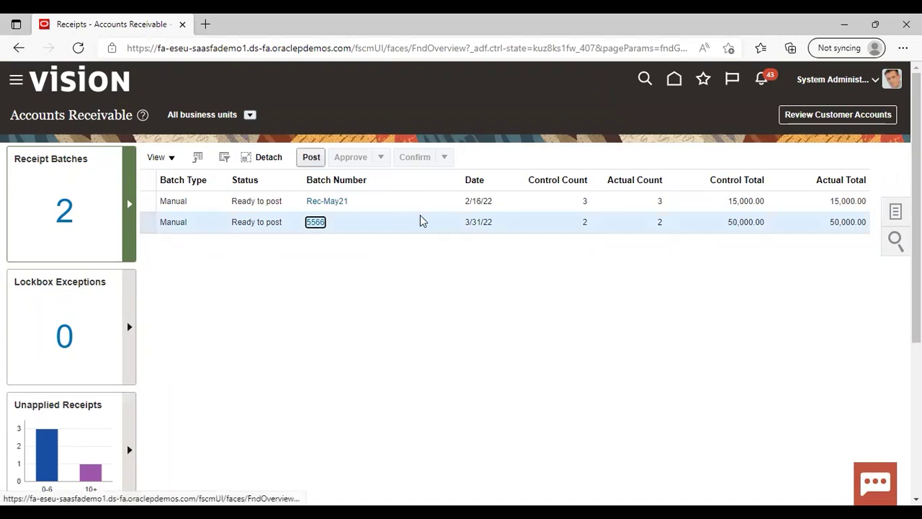
{"action": "left_click", "coordinate": [312, 158]}
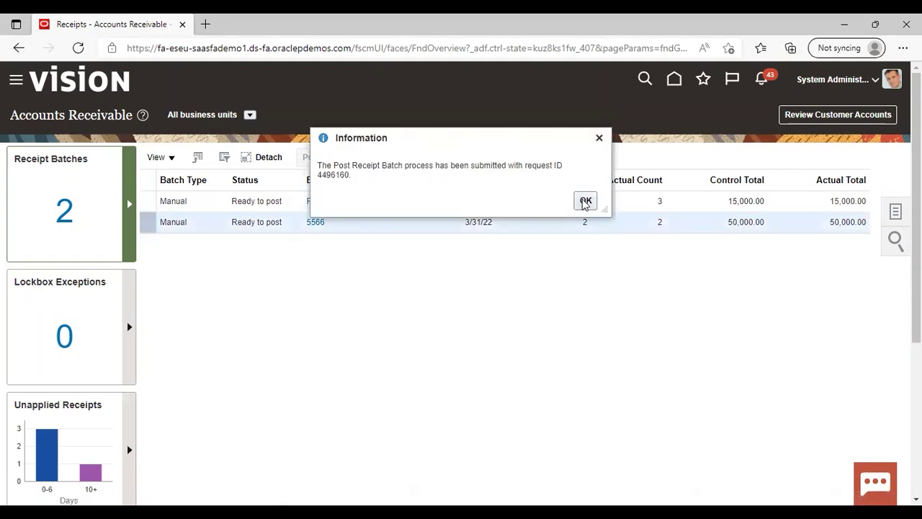
{"action": "left_click", "coordinate": [586, 200]}
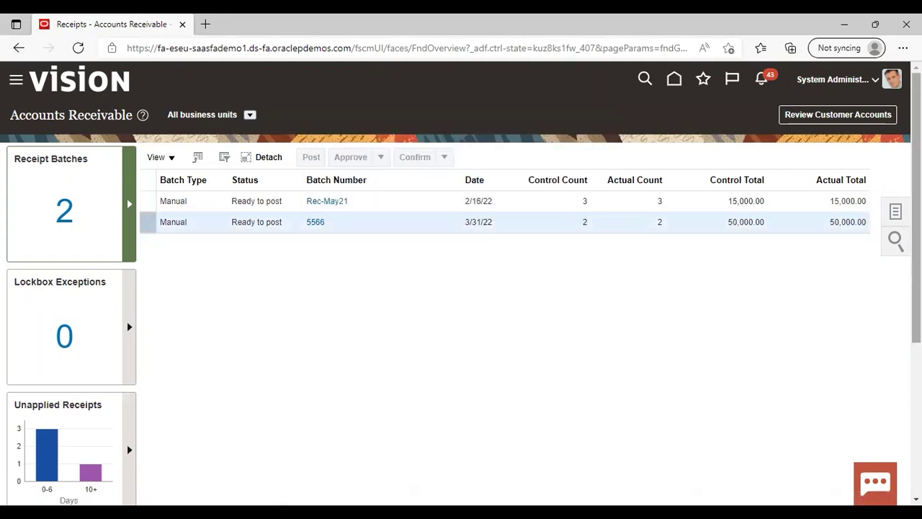
Open Manage Receipts and search for the receipts in batch number 5566.
{"action": "left_click", "coordinate": [896, 210]}
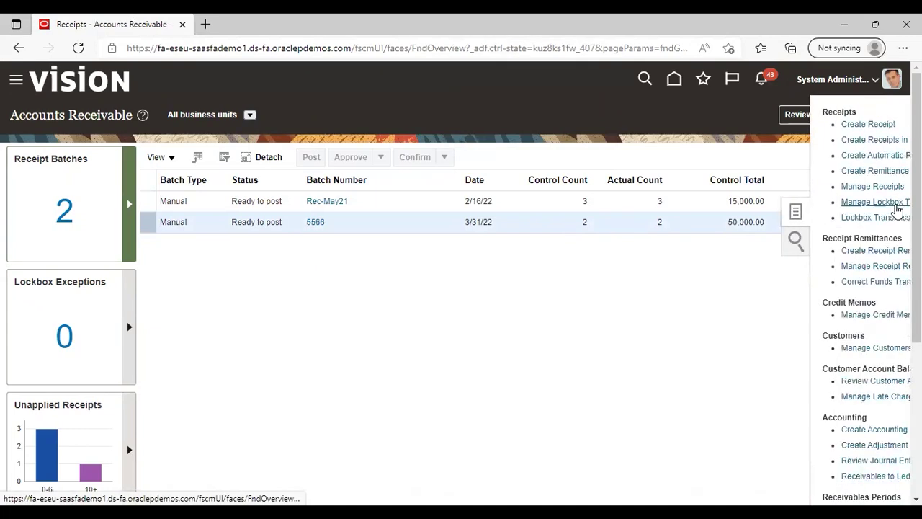
{"action": "left_click", "coordinate": [839, 187]}
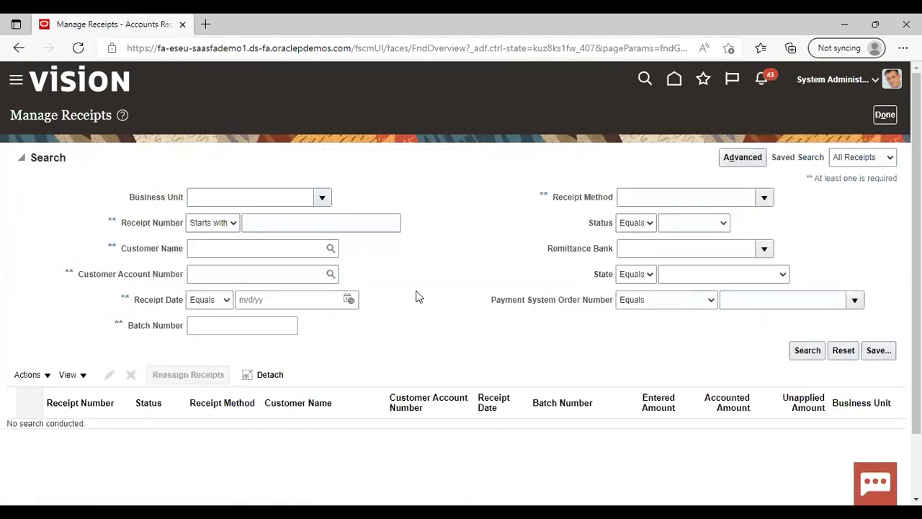
{"action": "left_click", "coordinate": [275, 325]}
{"action": "type", "text": "5566"}
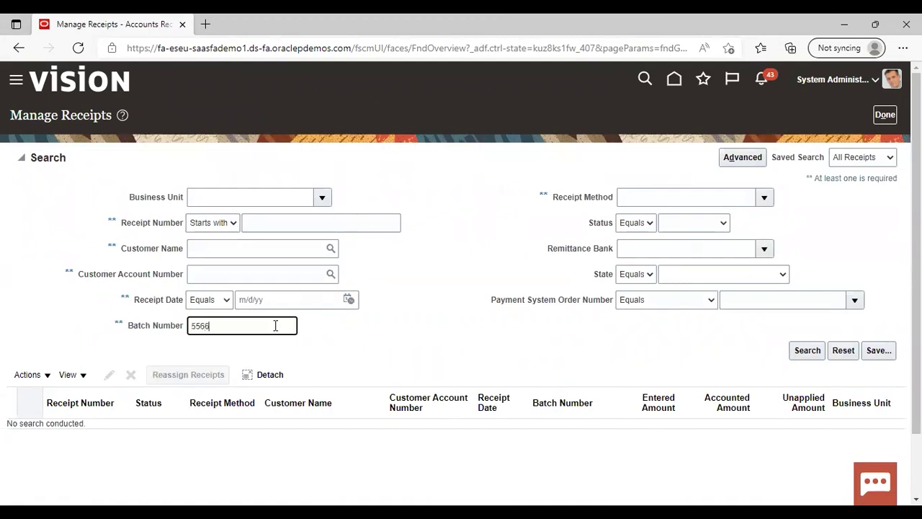
{"action": "left_click", "coordinate": [807, 351]}
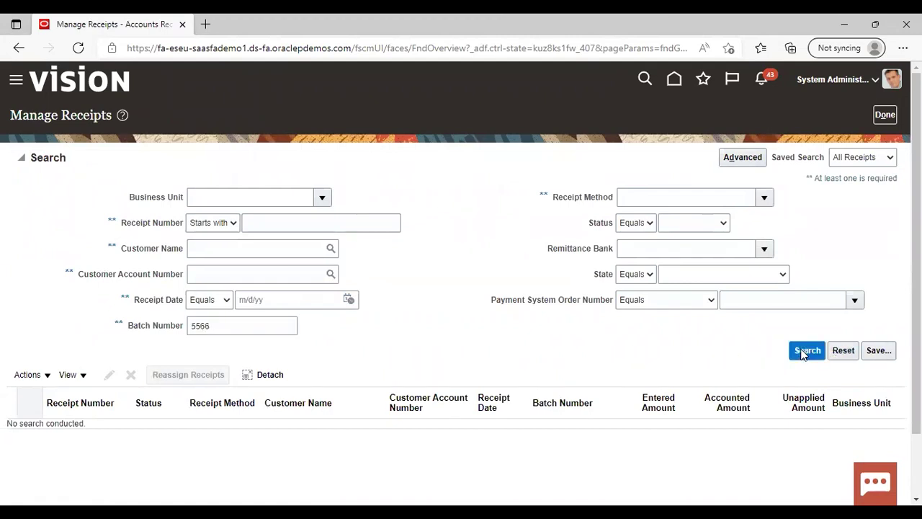